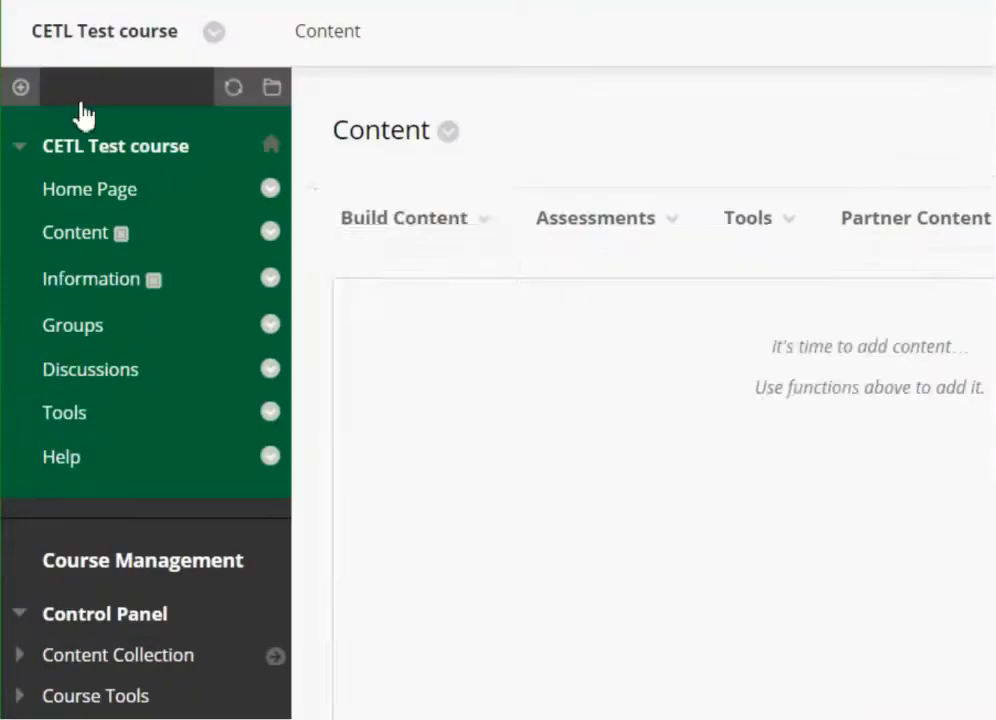
# View the content-adding options of the Content area, and open the Information content area
pyautogui.moveTo(609, 230)
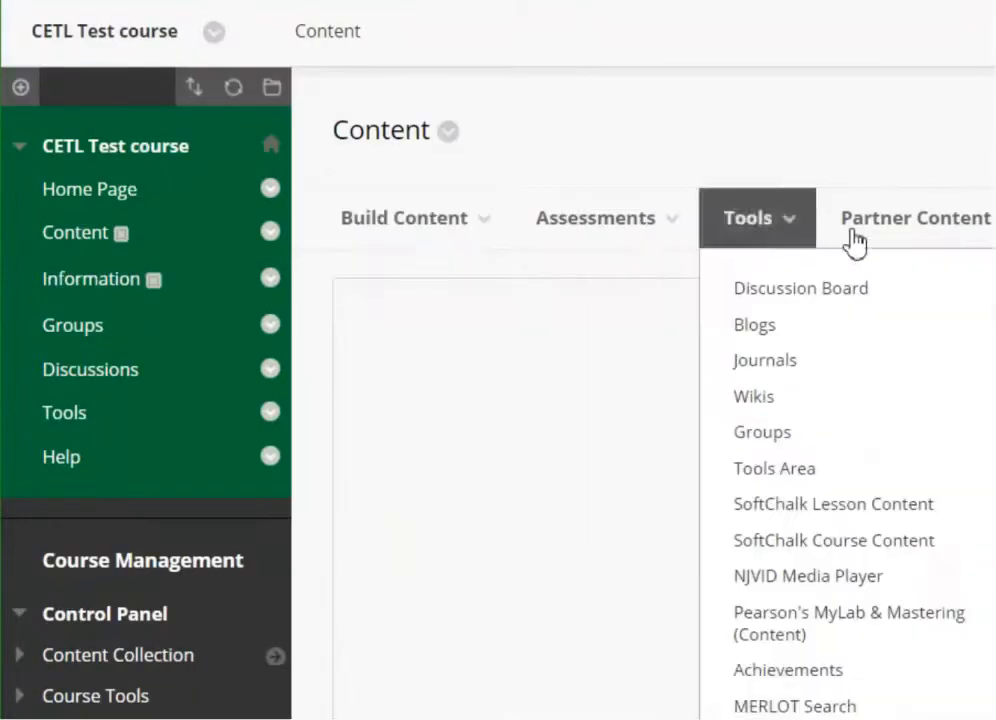
pyautogui.click(92, 282)
pyautogui.moveTo(651, 240)
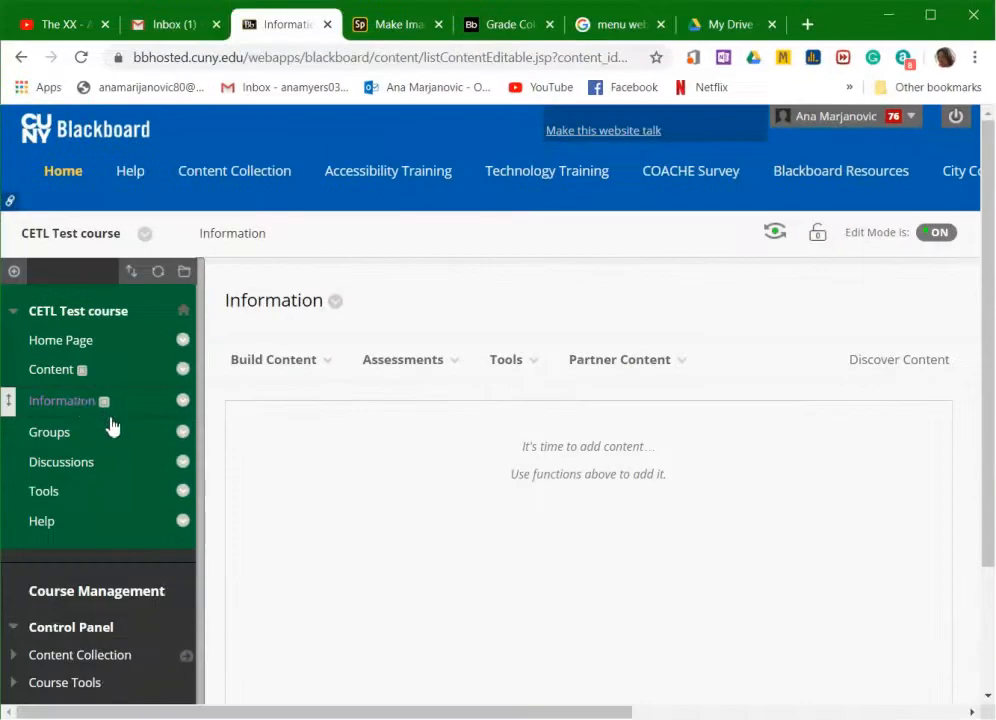
# Rename the Information link in the course menu as Syllabus and open that content area
pyautogui.click(184, 403)
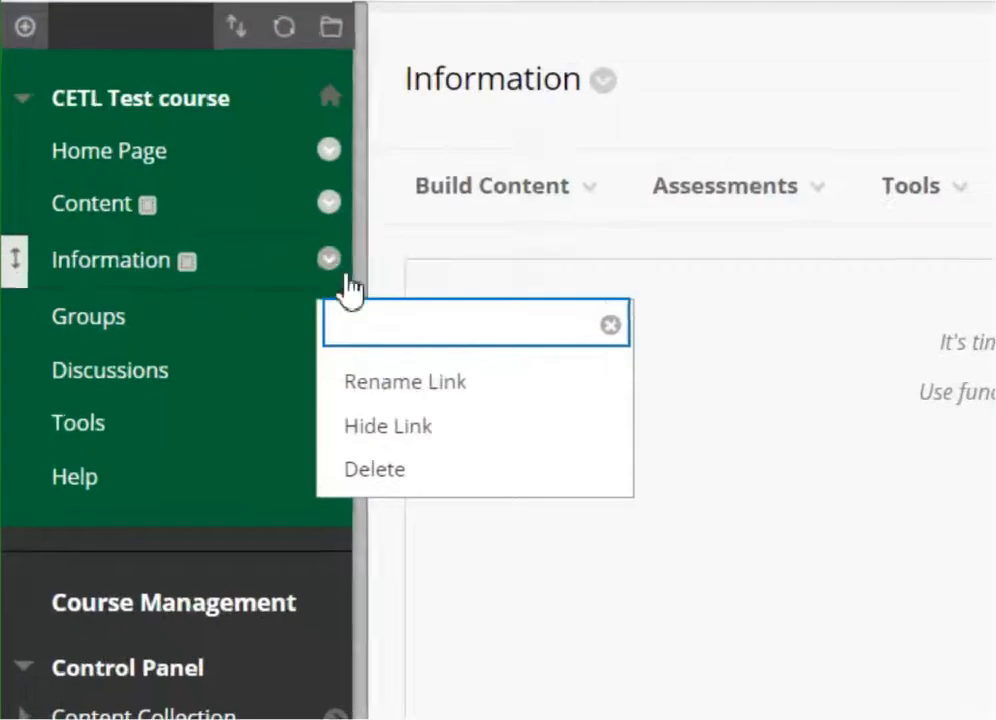
pyautogui.click(392, 400)
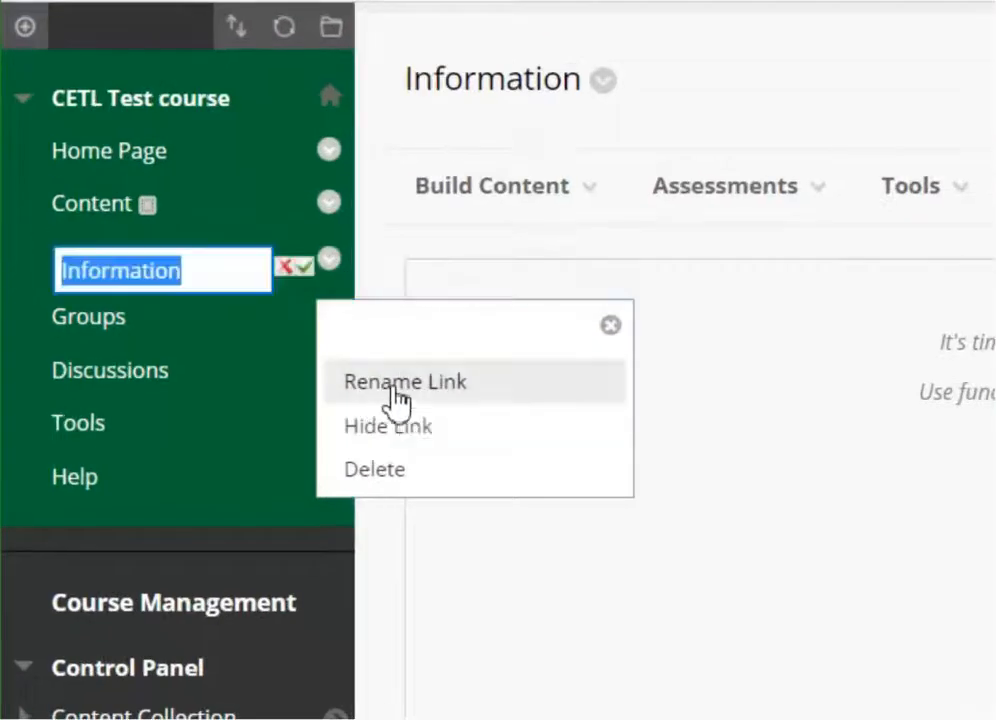
pyautogui.write('Syllabus')
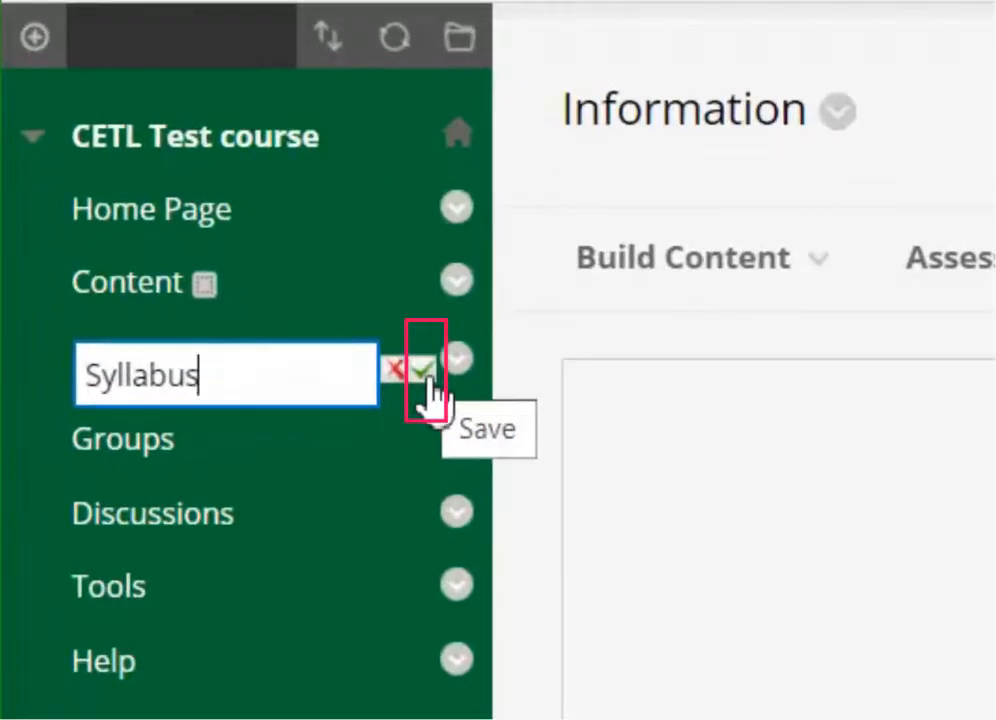
pyautogui.click(428, 393)
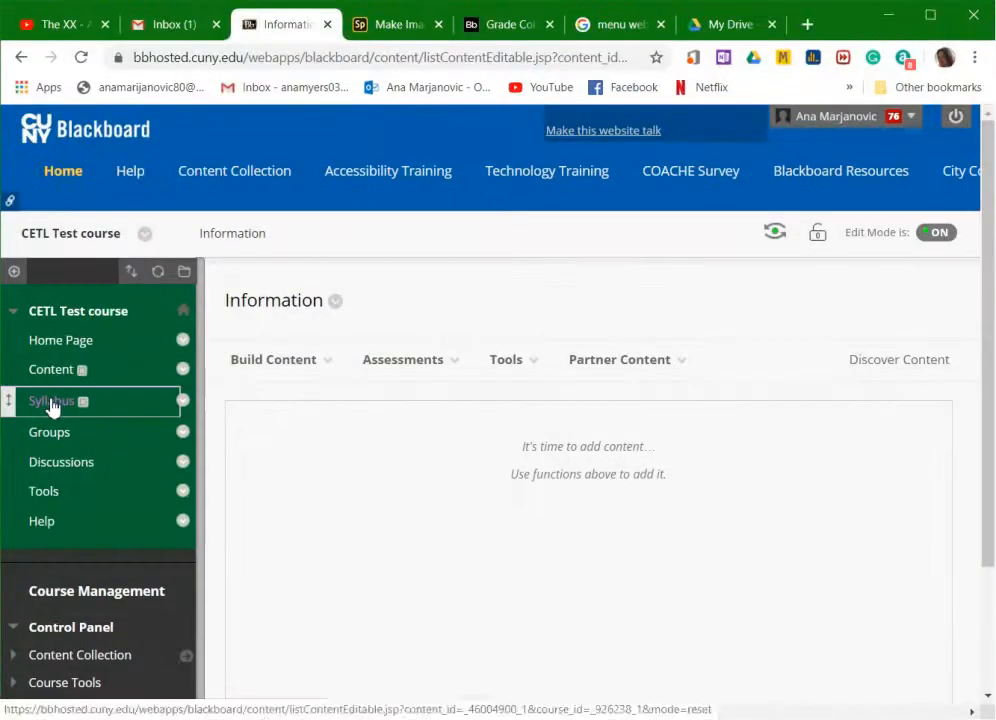
pyautogui.click(82, 393)
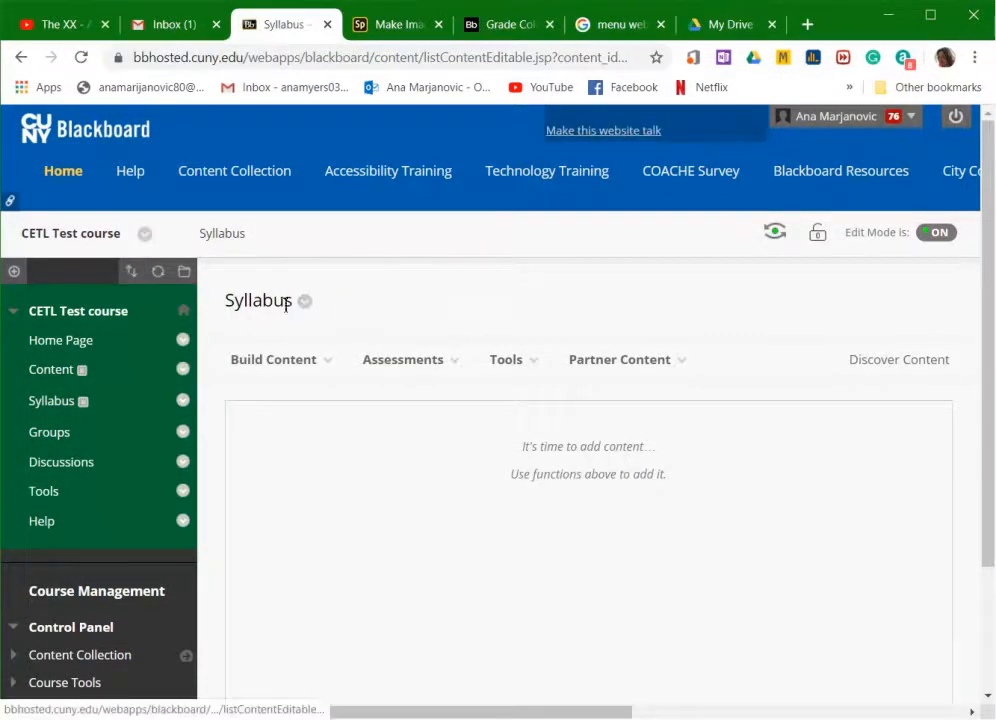
pyautogui.moveTo(281, 366)
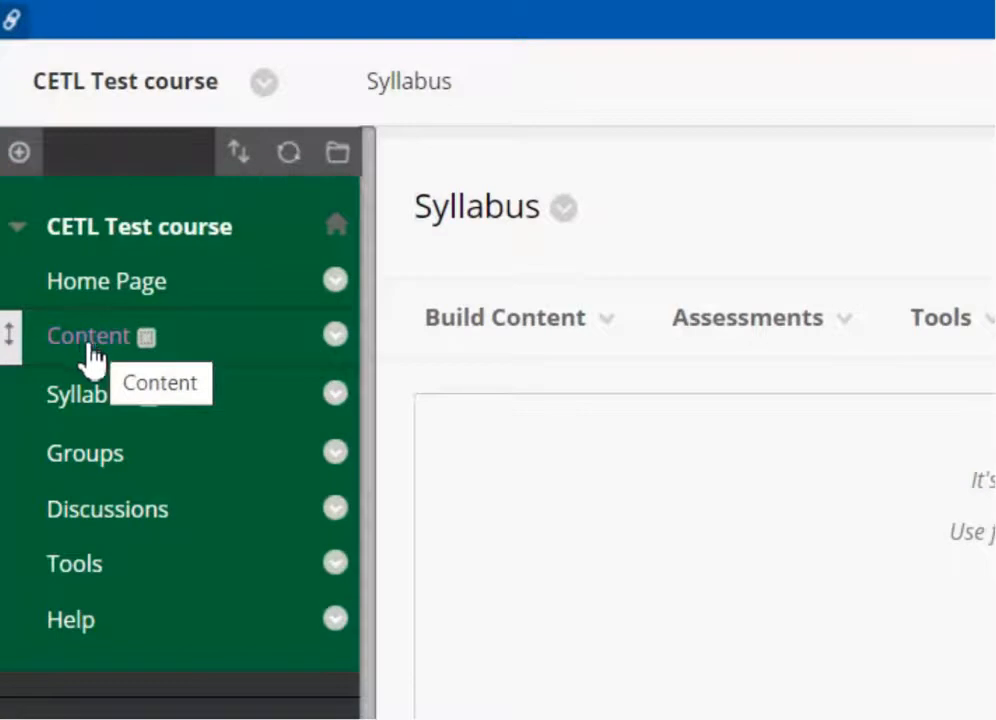
# Rename the Content link in the course menu as Readings
pyautogui.click(337, 350)
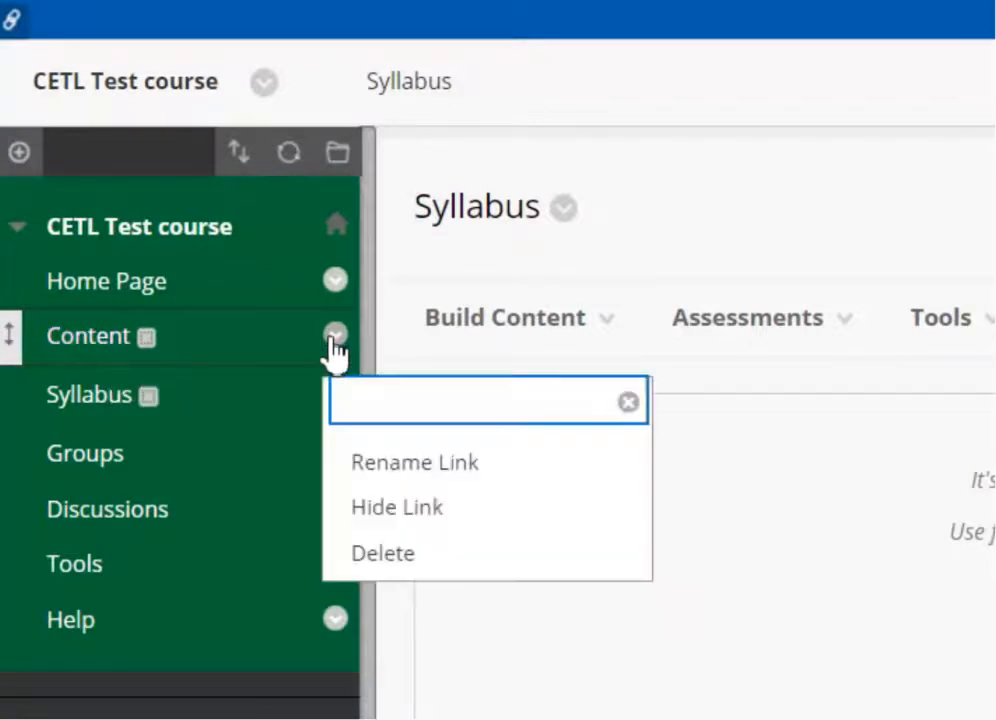
pyautogui.click(401, 470)
pyautogui.write('R')
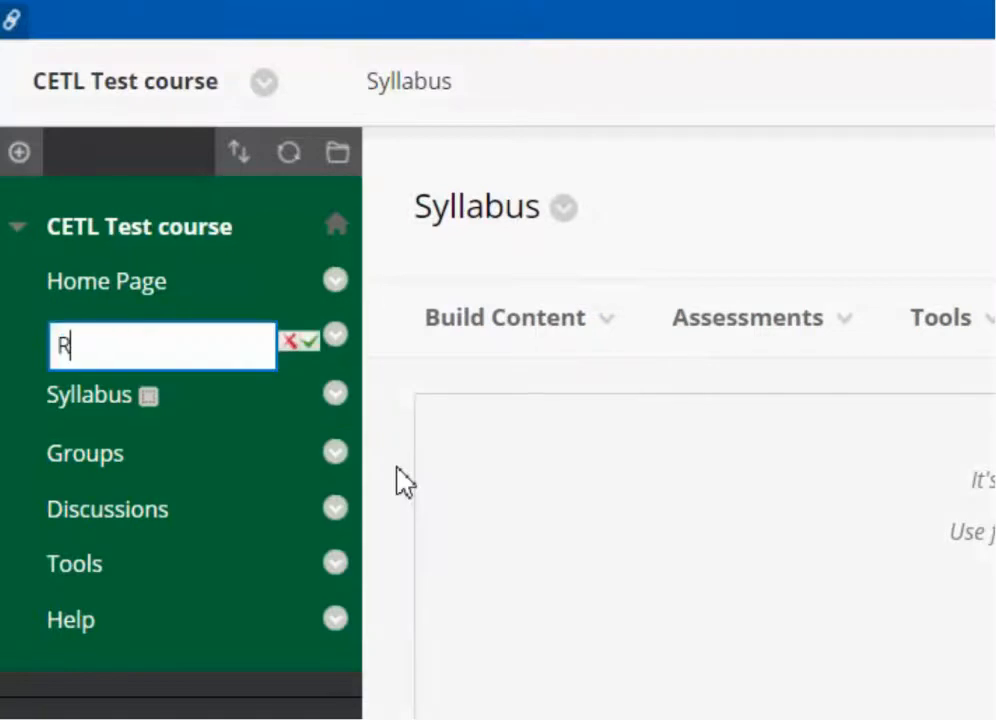
pyautogui.write('eaduings')
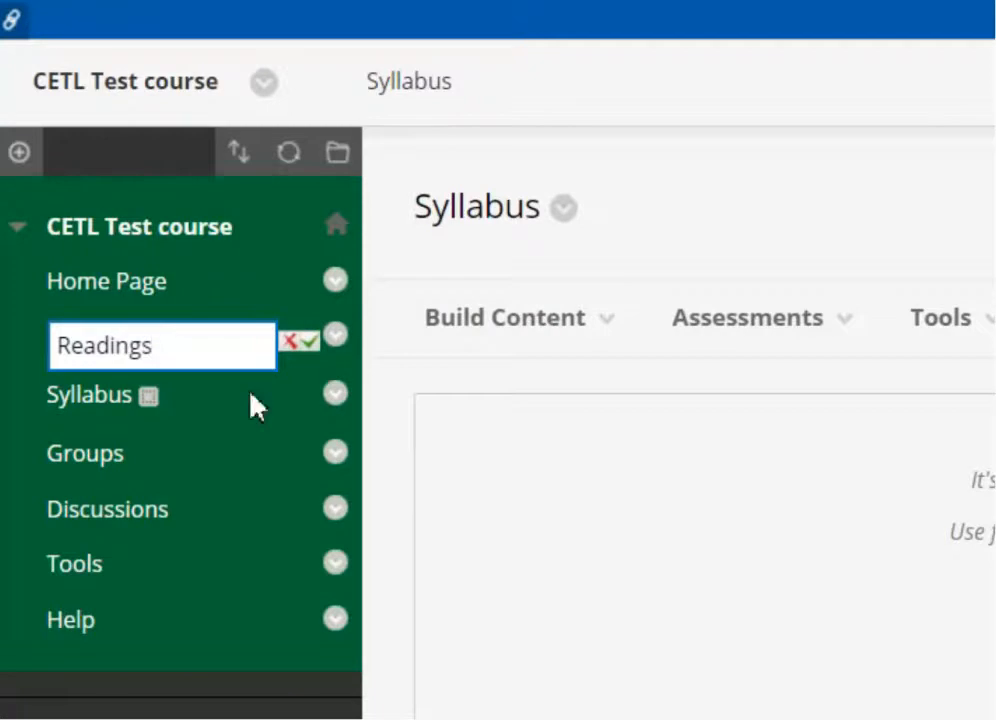
pyautogui.click(309, 343)
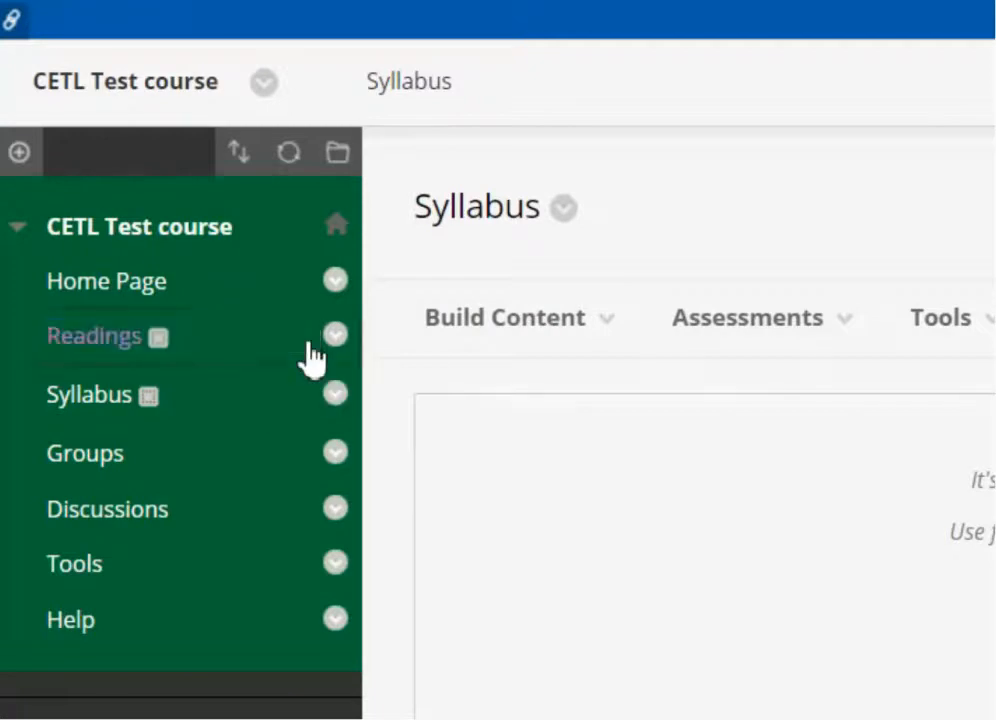
# Open the Readings content area and view its options for building content
pyautogui.click(84, 344)
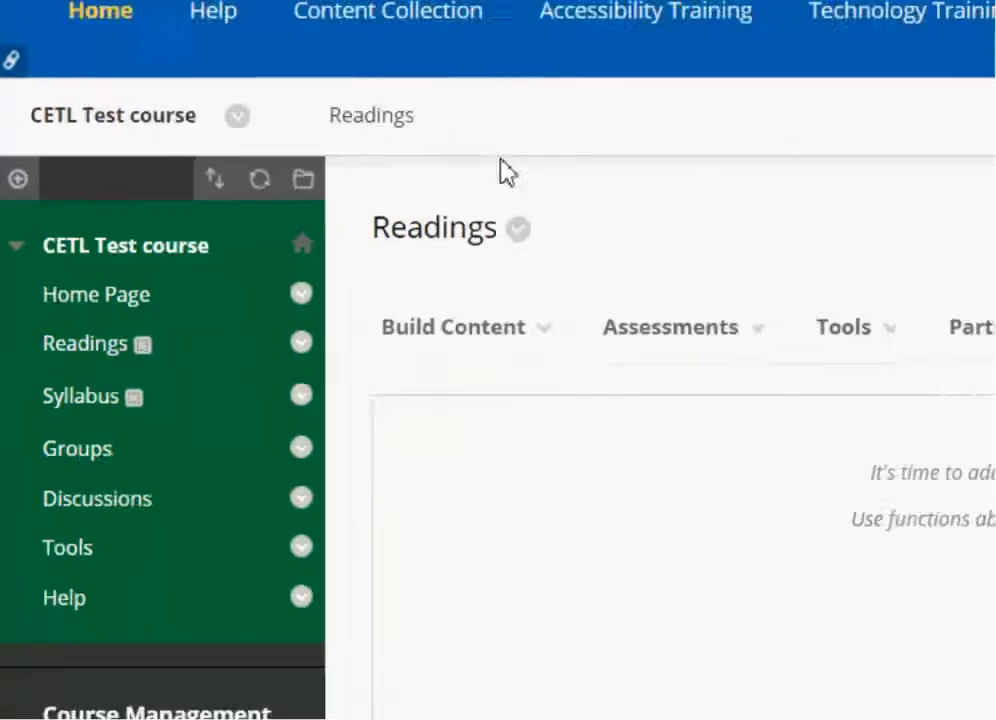
pyautogui.click(478, 338)
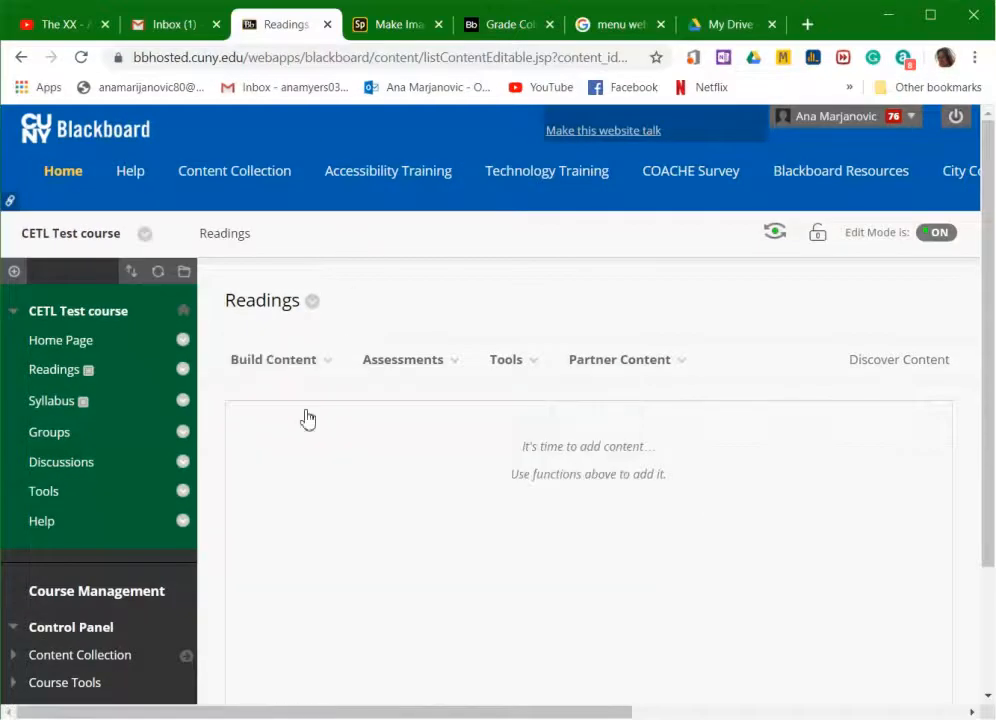
pyautogui.moveTo(685, 383)
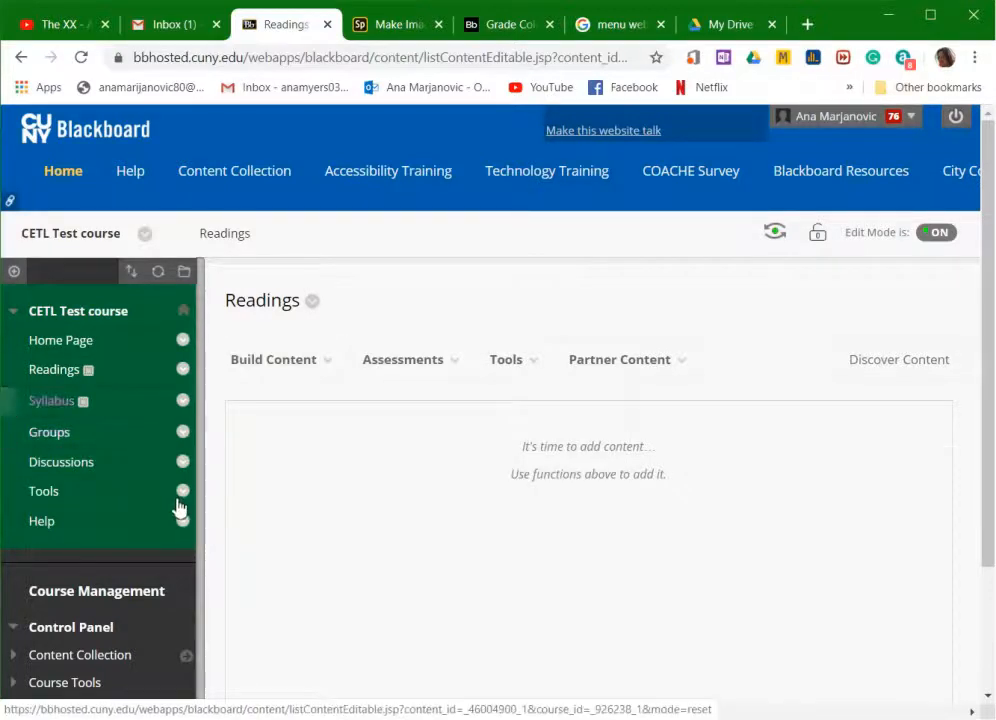
# Add a content area named Assignments to the course menu and make it available to users
pyautogui.moveTo(14, 271)
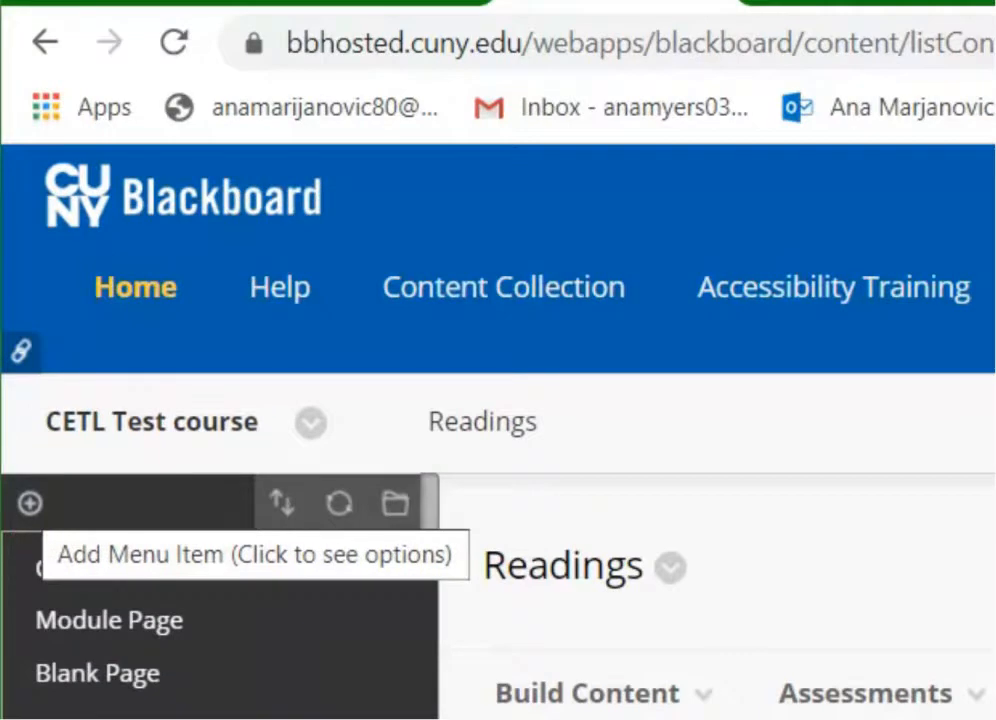
pyautogui.moveTo(30, 503)
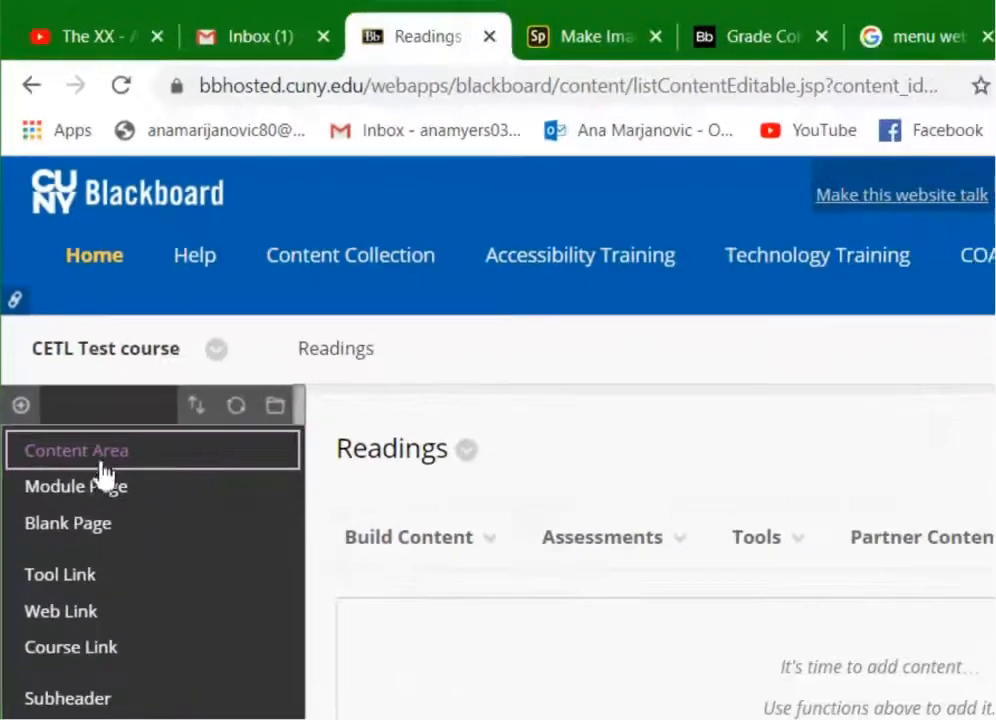
pyautogui.click(148, 572)
pyautogui.click(173, 518)
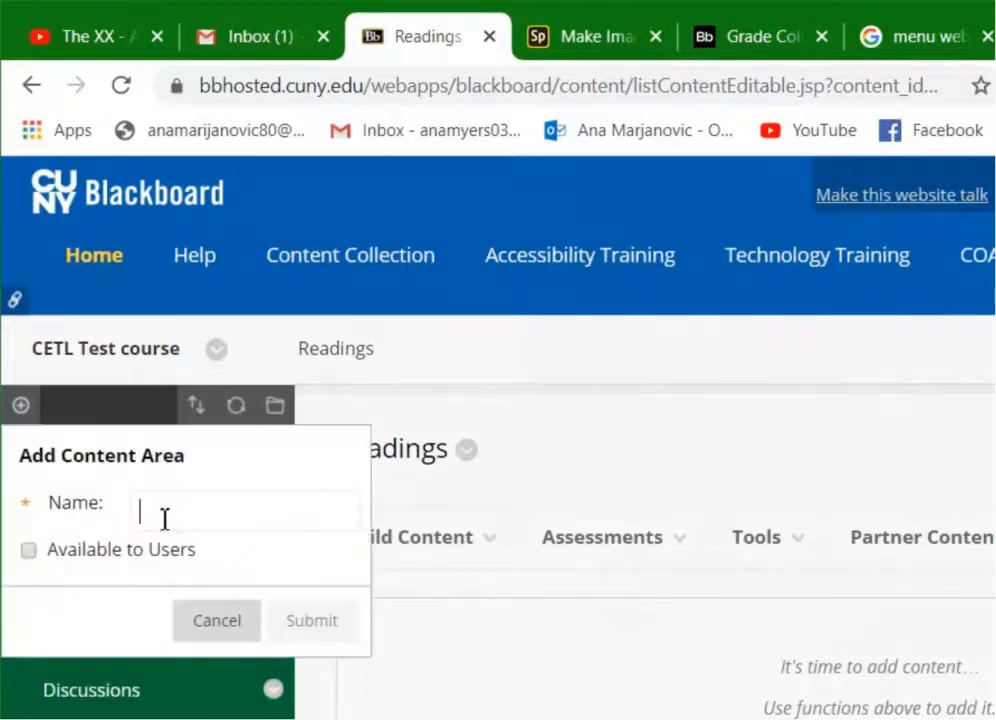
pyautogui.write('Assignents')
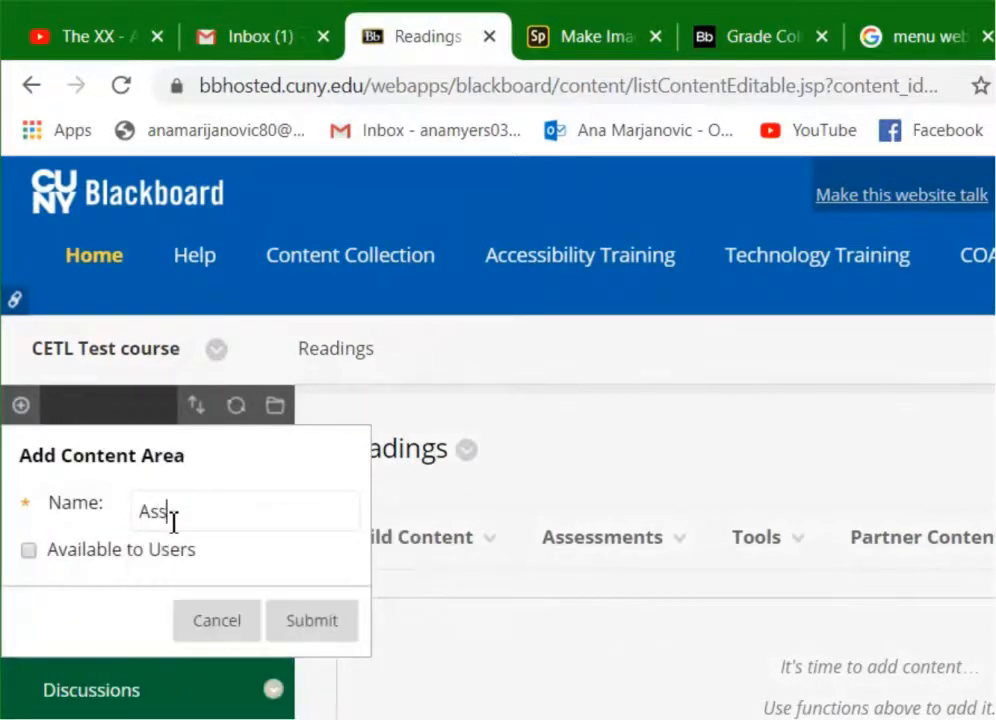
pyautogui.rightClick(172, 518)
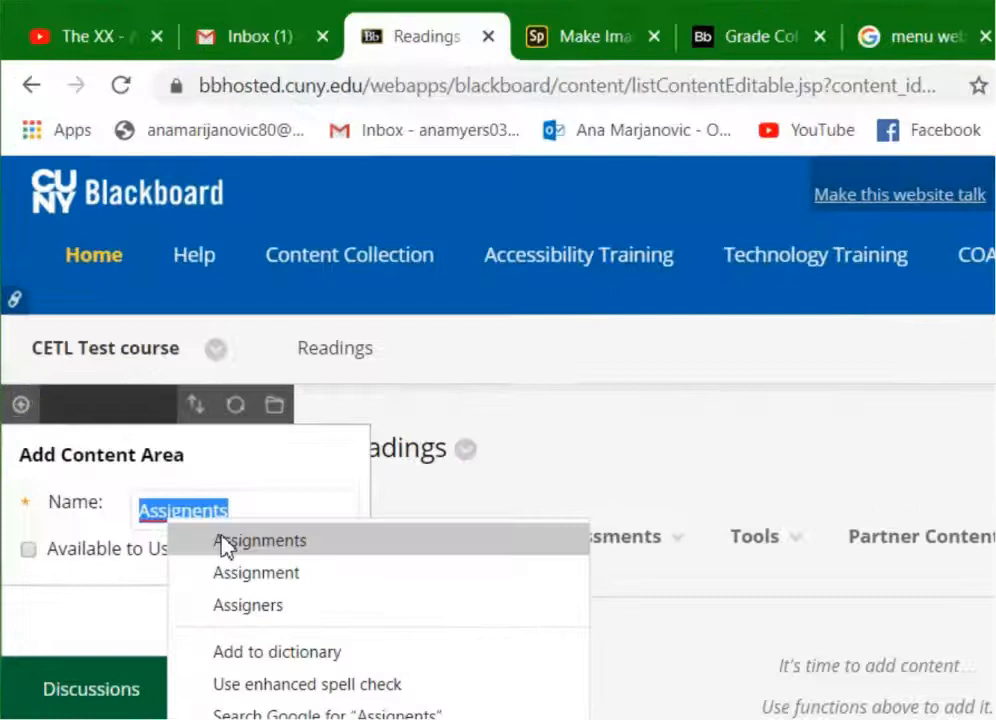
pyautogui.click(222, 541)
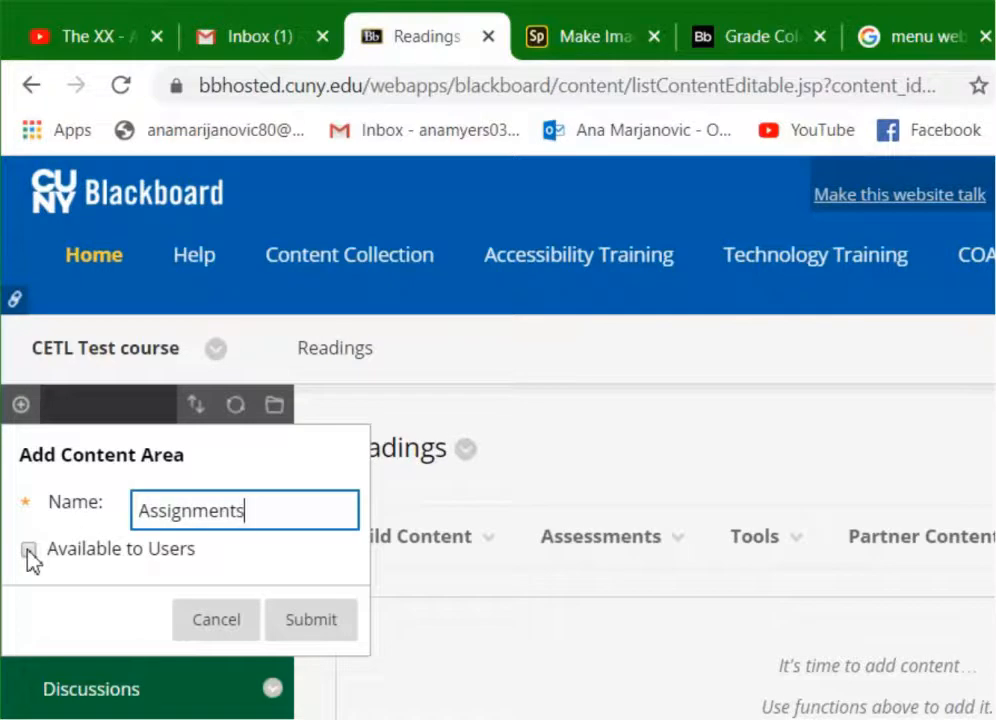
pyautogui.click(28, 551)
pyautogui.click(28, 550)
pyautogui.click(30, 550)
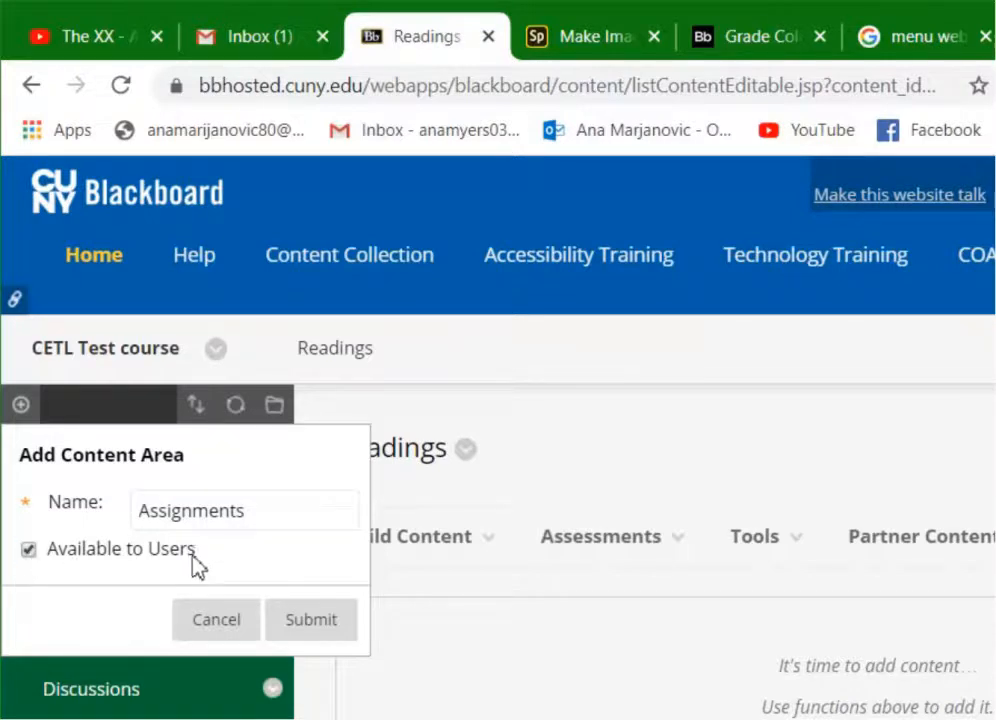
pyautogui.click(311, 621)
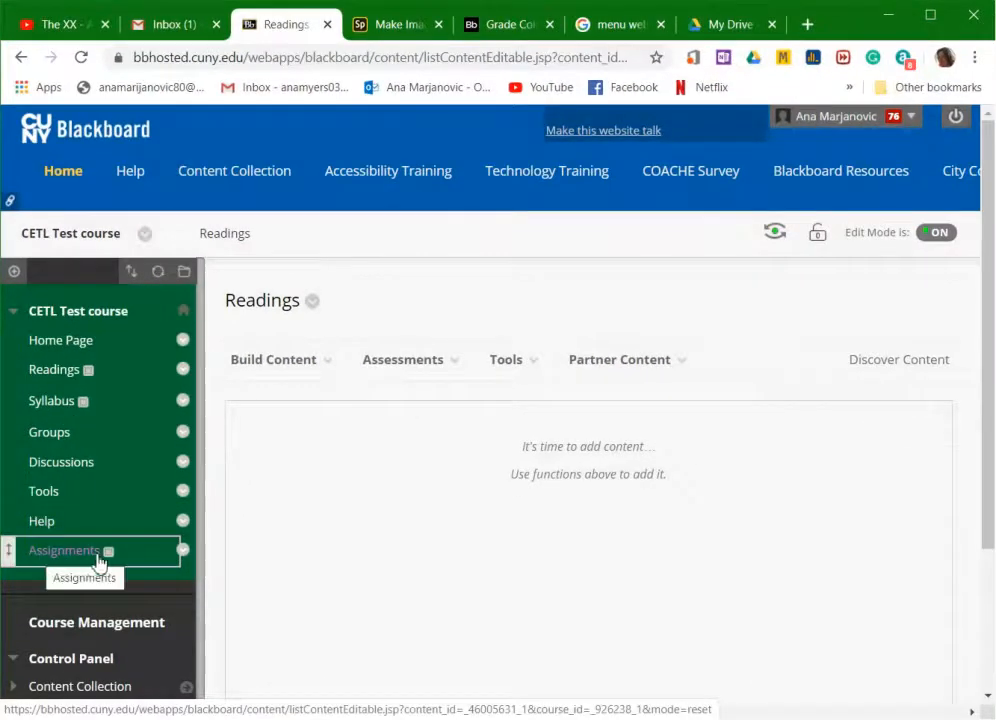
# Move the Assignments link in the course menu to between Readings and Syllabus
pyautogui.moveTo(14, 272)
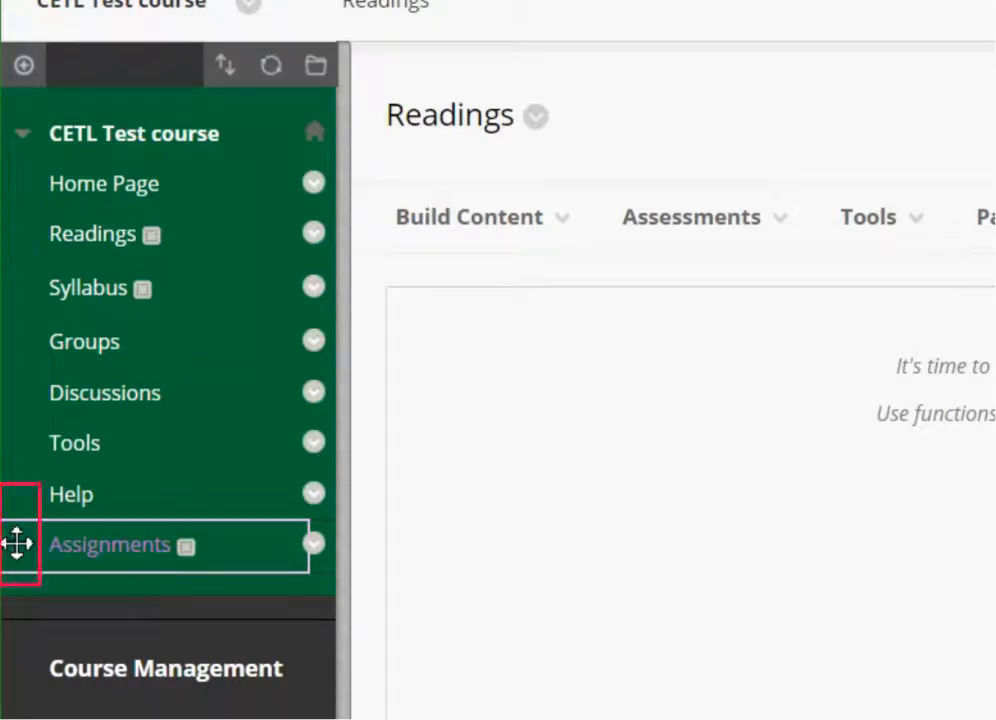
pyautogui.moveTo(16, 542)
pyautogui.mouseDown()
pyautogui.moveTo(27, 271)
pyautogui.moveTo(24, 296)
pyautogui.moveTo(24, 285)
pyautogui.mouseUp()
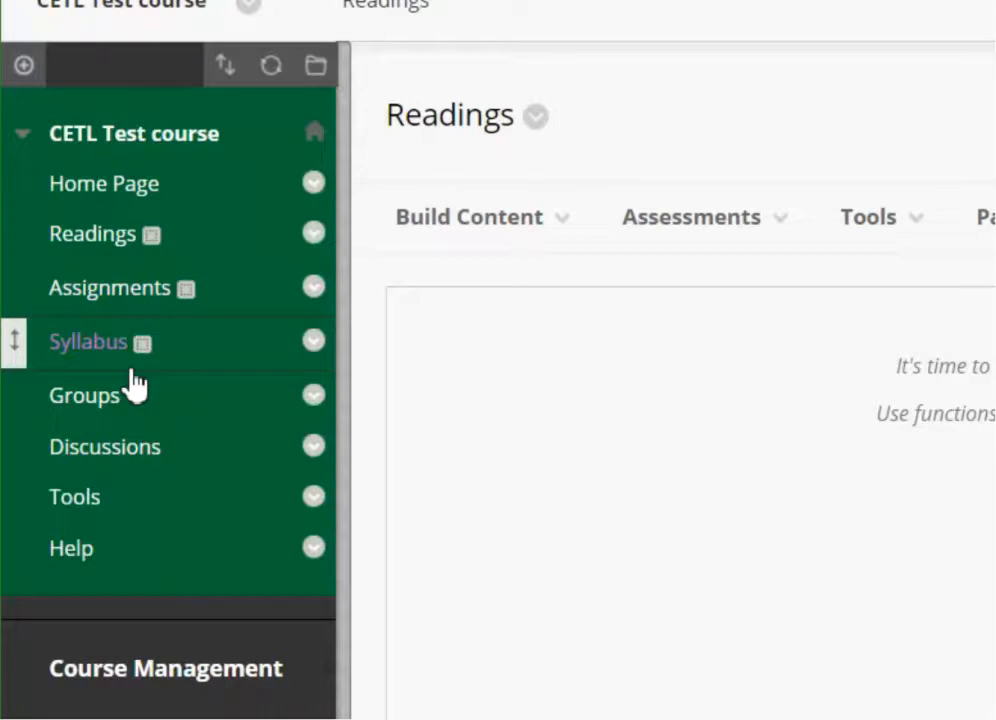
pyautogui.click(469, 216)
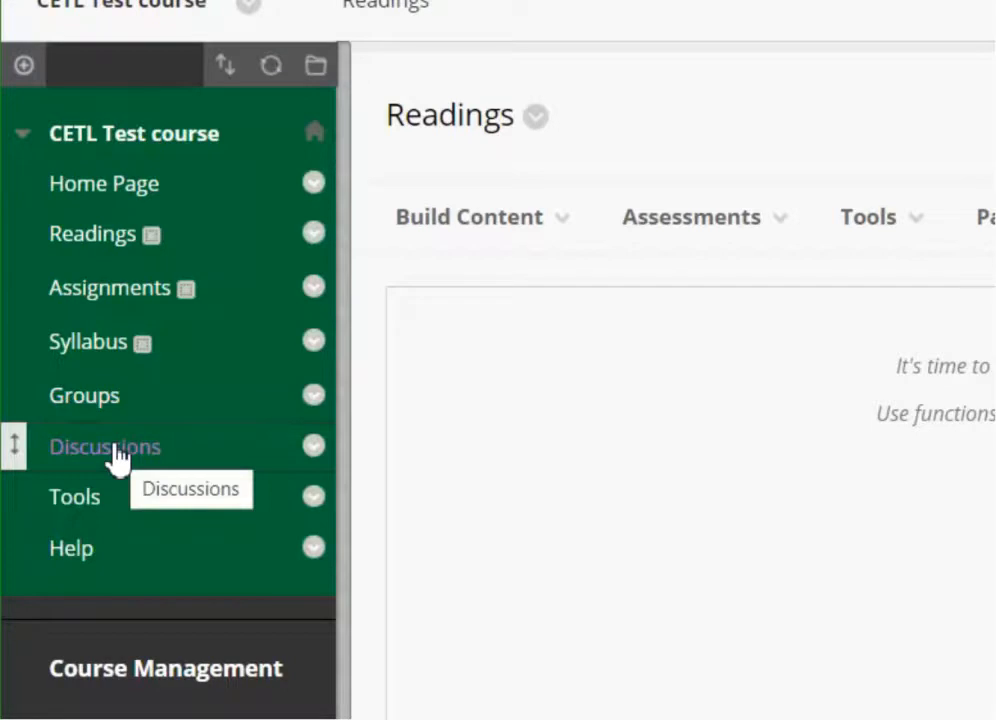
# Add a tool link of type Announcements, named Announcements, to the course menu and make it available to users
pyautogui.click(24, 65)
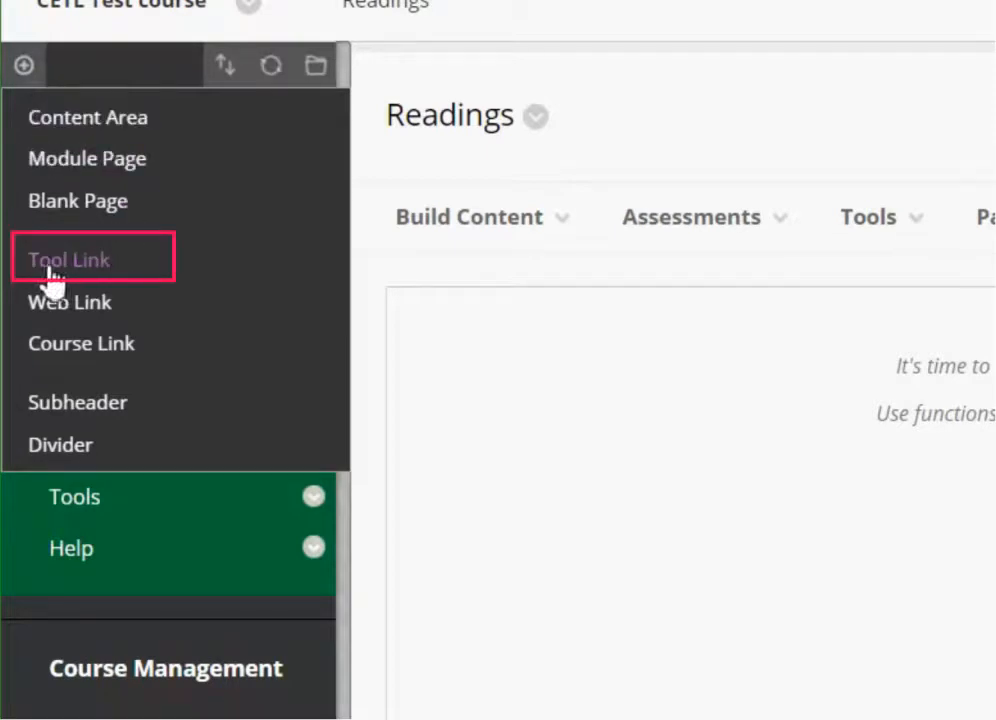
pyautogui.click(90, 278)
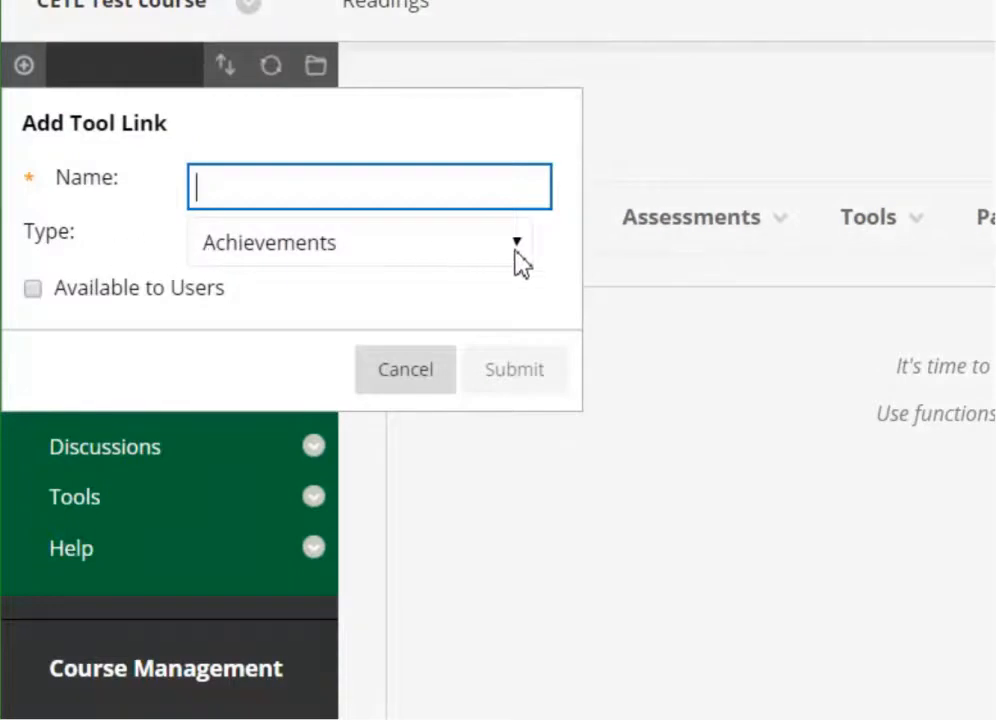
pyautogui.click(517, 262)
pyautogui.scroll(-8, 380, 100)
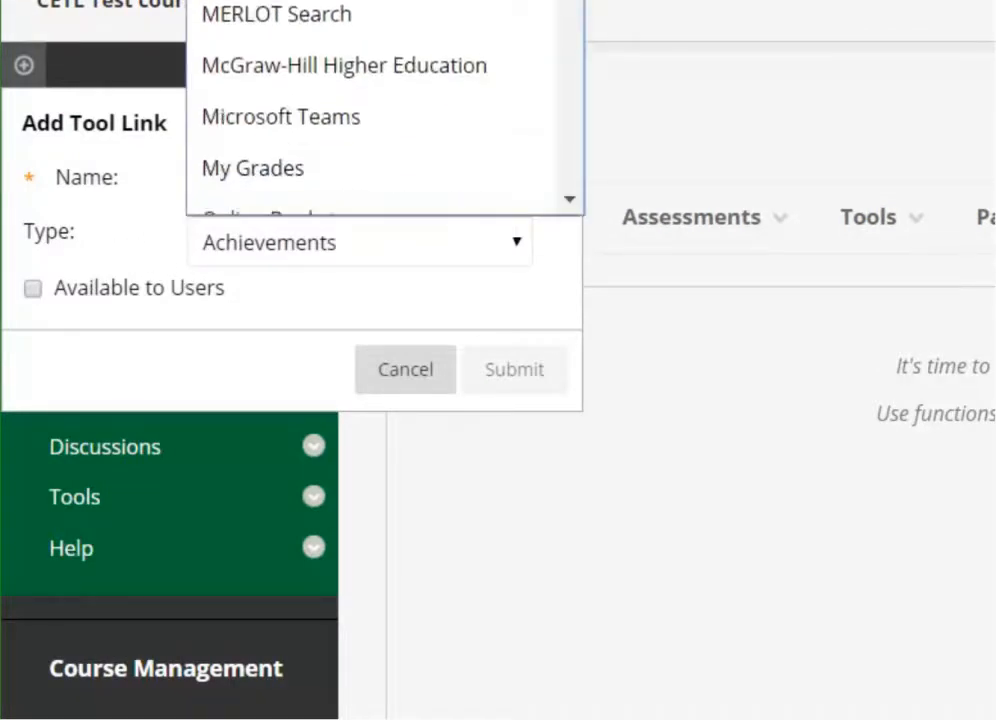
pyautogui.scroll(-2, 229, 186)
pyautogui.scroll(7, 229, 186)
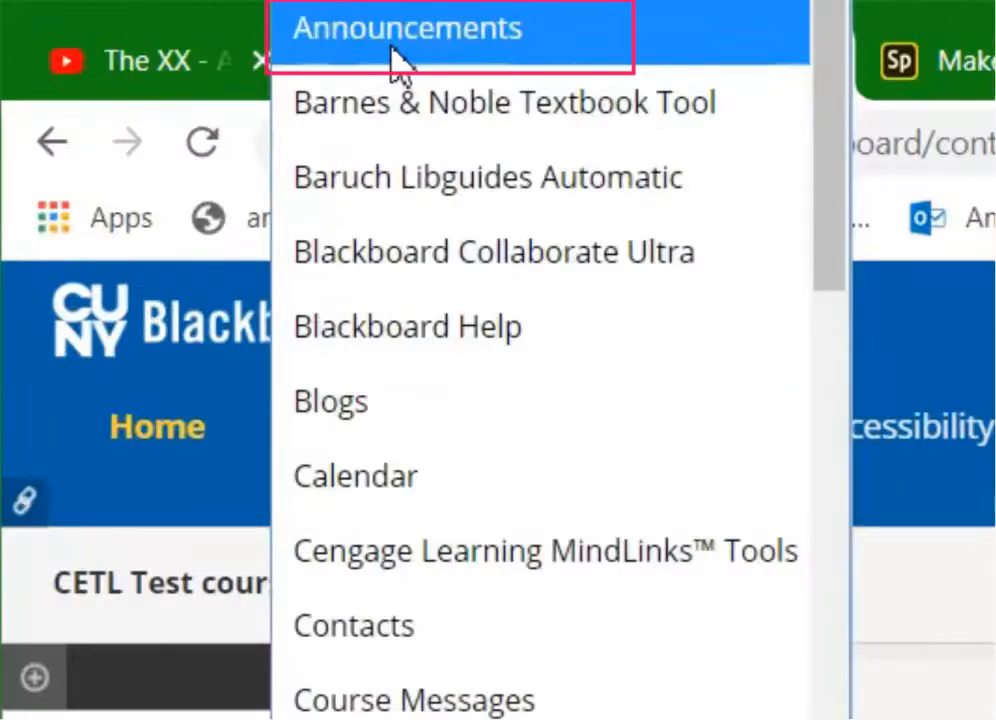
pyautogui.click(392, 48)
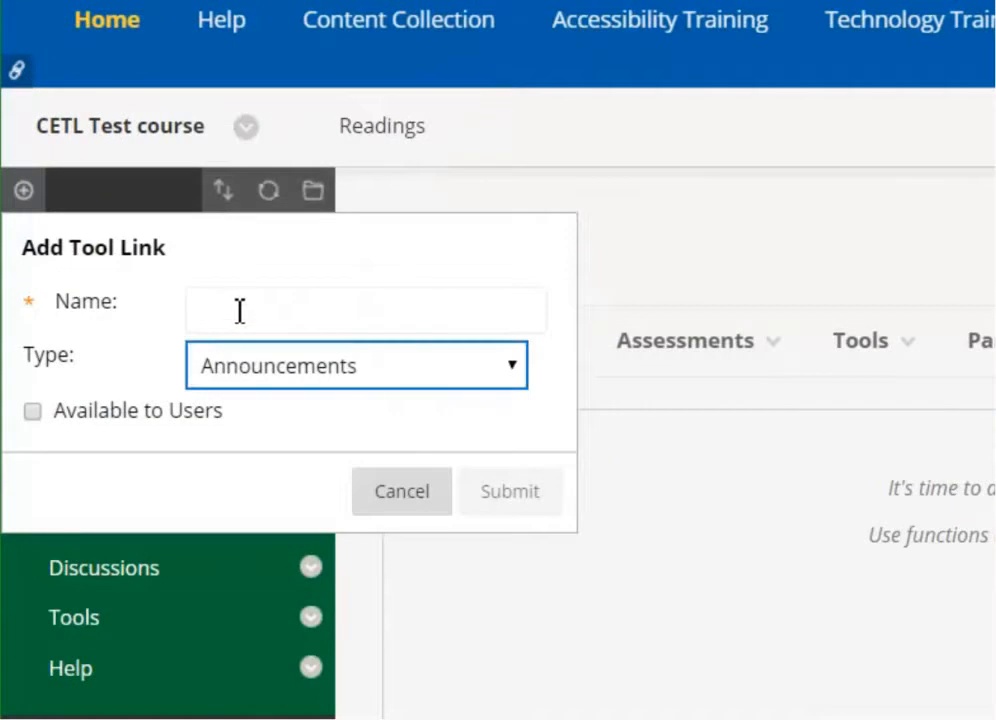
pyautogui.click(240, 312)
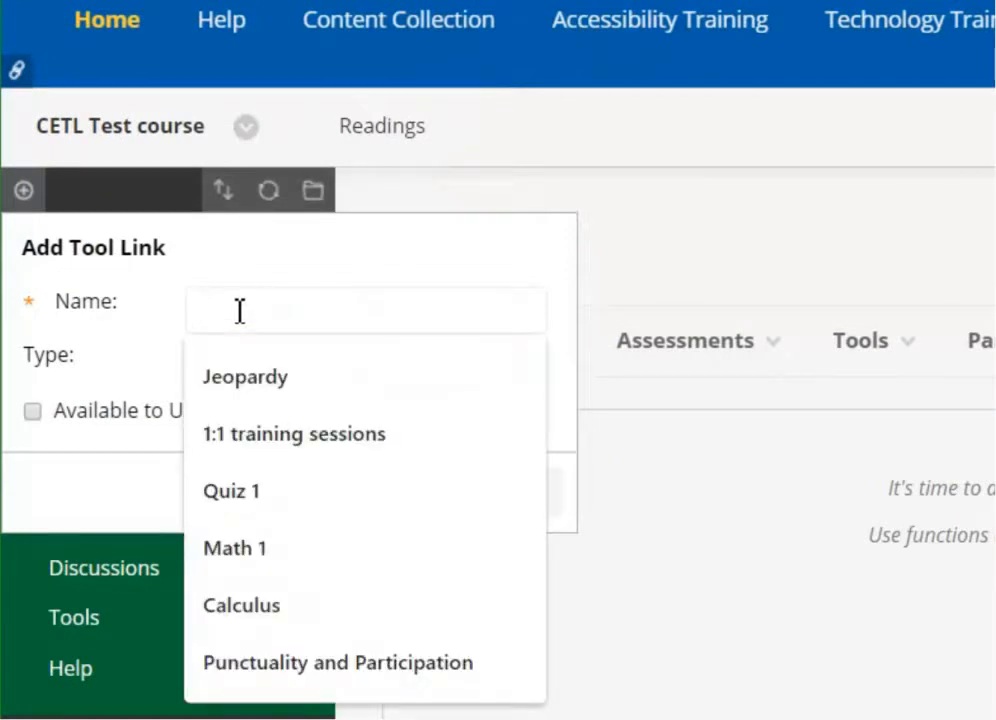
pyautogui.write('Announcements')
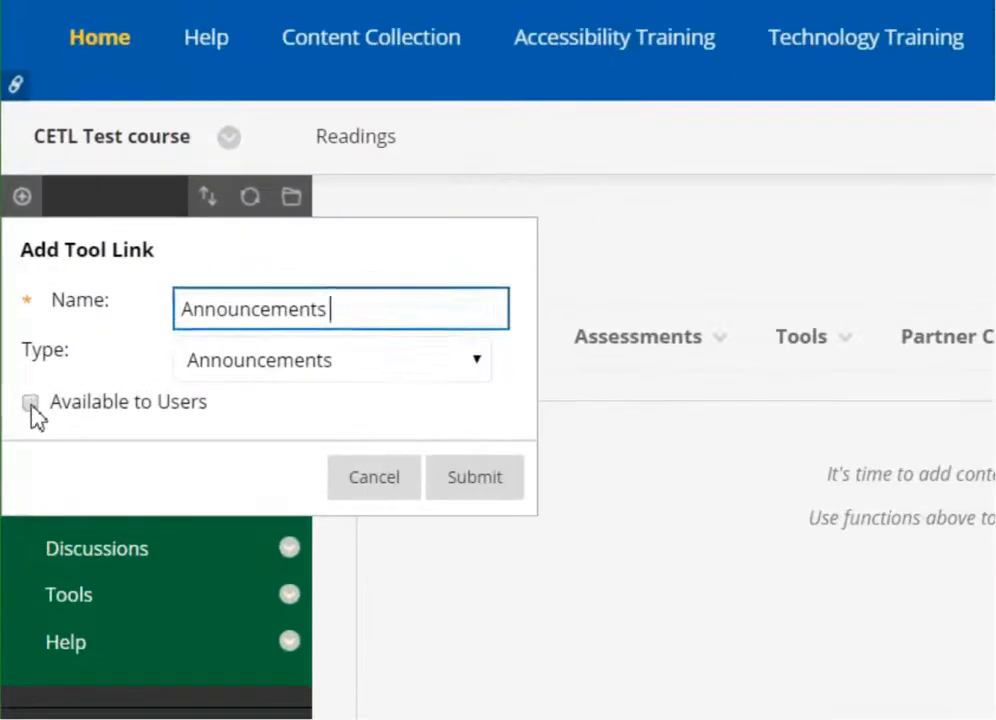
pyautogui.click(20, 402)
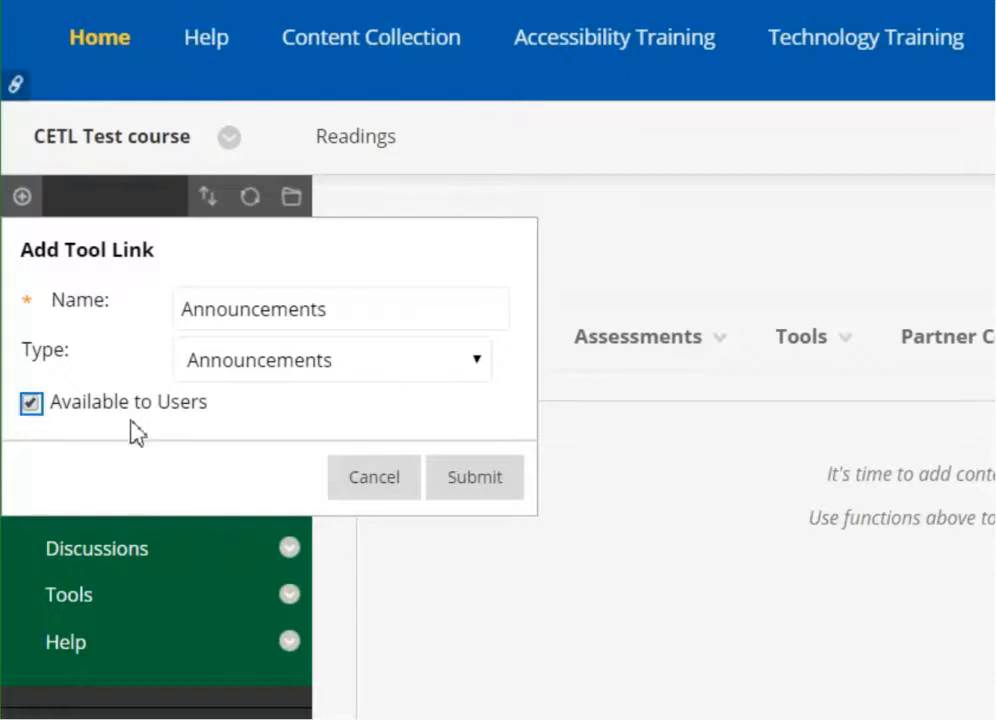
pyautogui.click(481, 483)
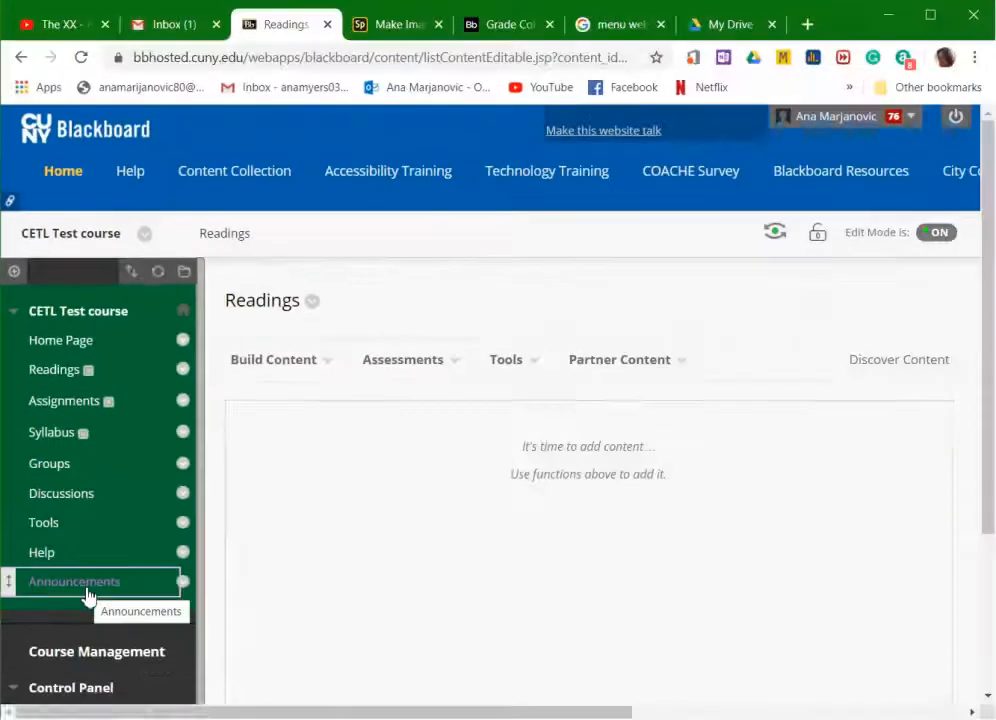
# Move the Announcements link to the top of the course menu and add a divider between Readings and Assignments
pyautogui.moveTo(14, 581); pyautogui.dragTo(40, 345)
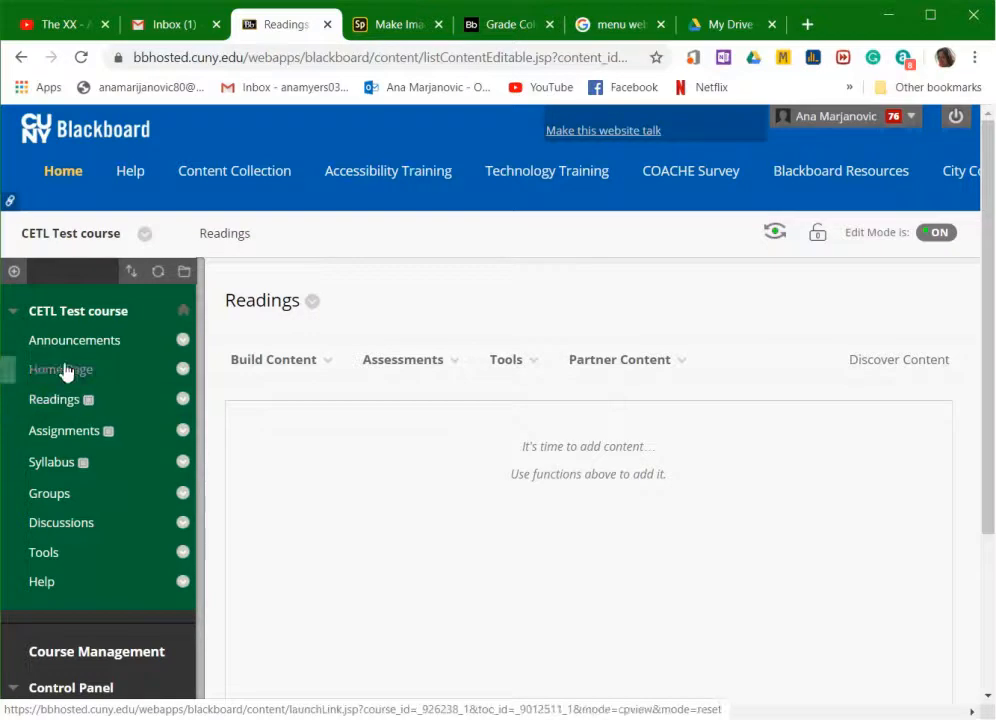
pyautogui.click(14, 271)
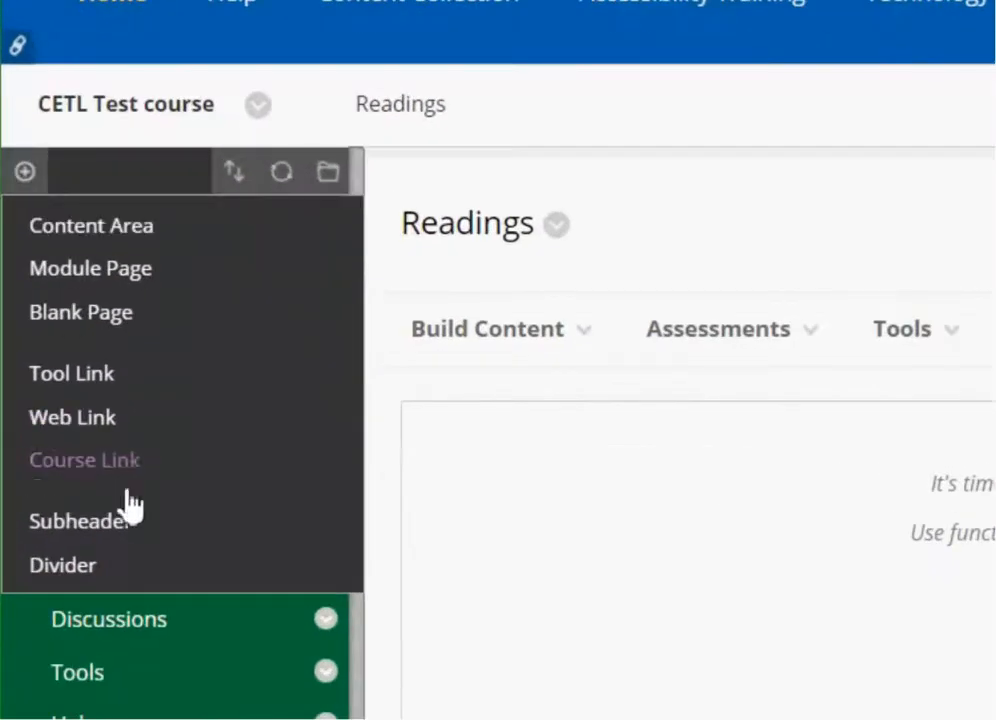
pyautogui.click(86, 575)
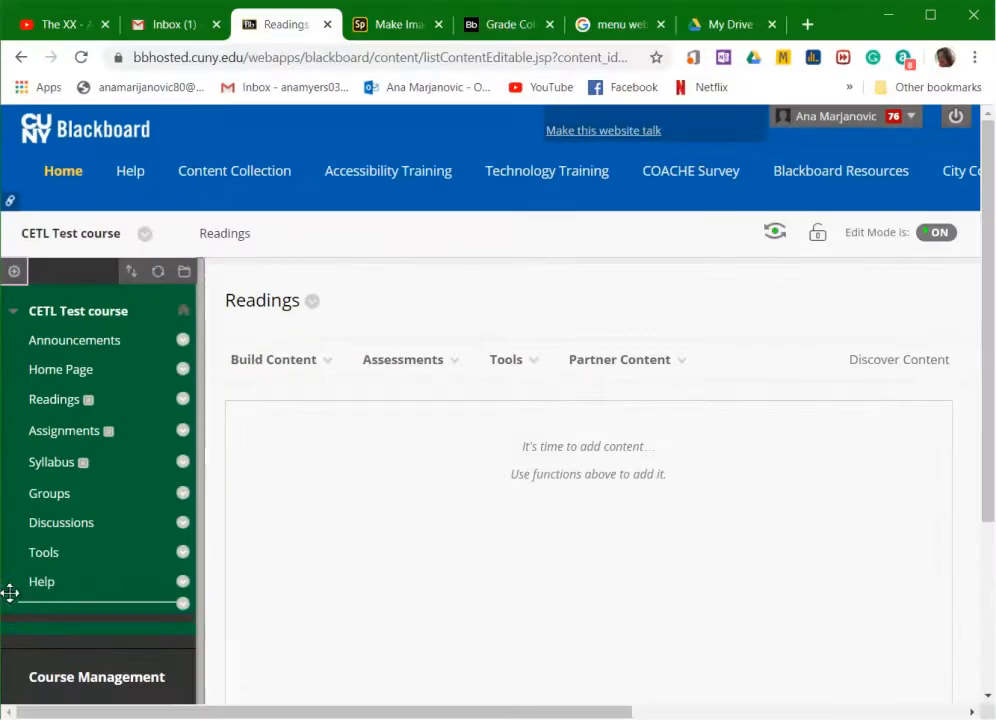
pyautogui.moveTo(9, 593); pyautogui.dragTo(12, 433)
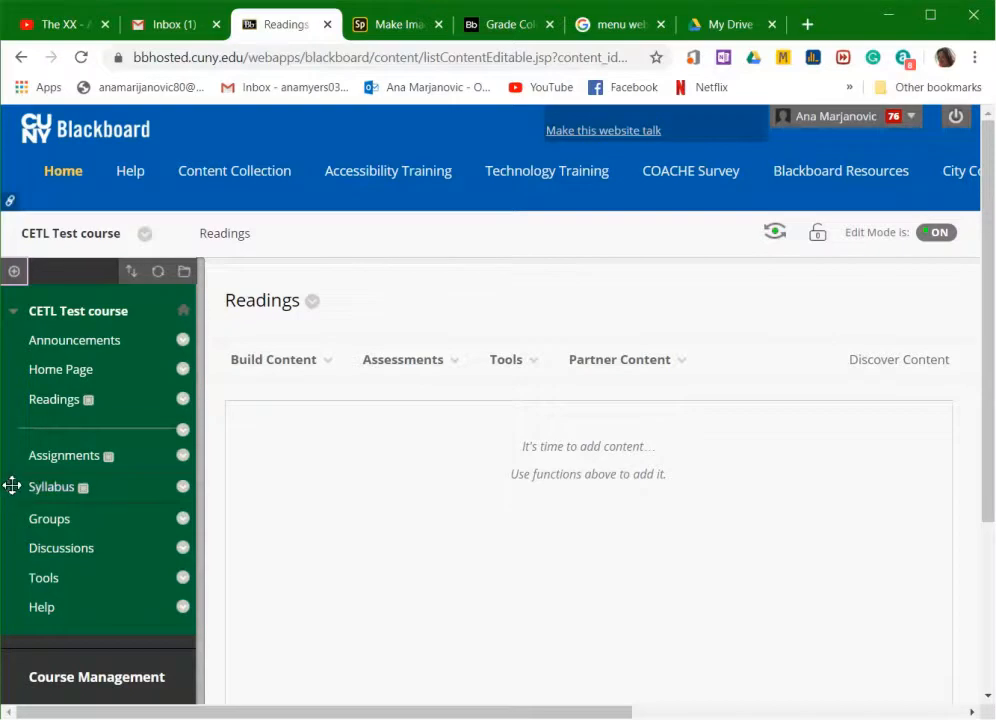
# Reorder the course menu so Syllabus and Readings follow Announcements, with the divider directly below Readings
pyautogui.moveTo(12, 486); pyautogui.dragTo(25, 371)
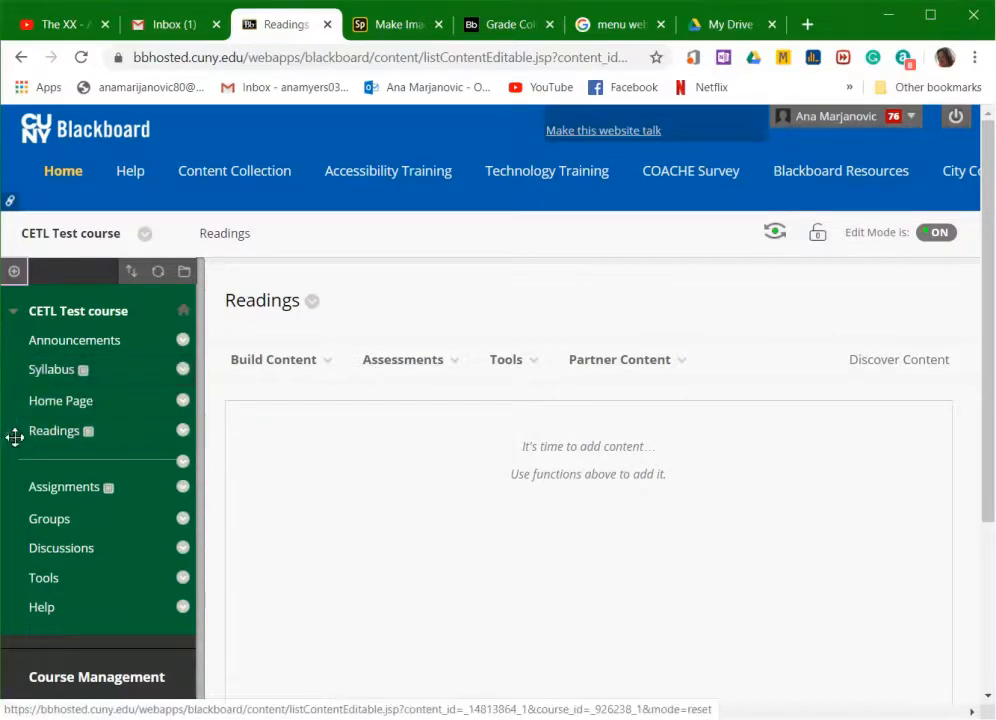
pyautogui.moveTo(10, 430); pyautogui.dragTo(12, 401)
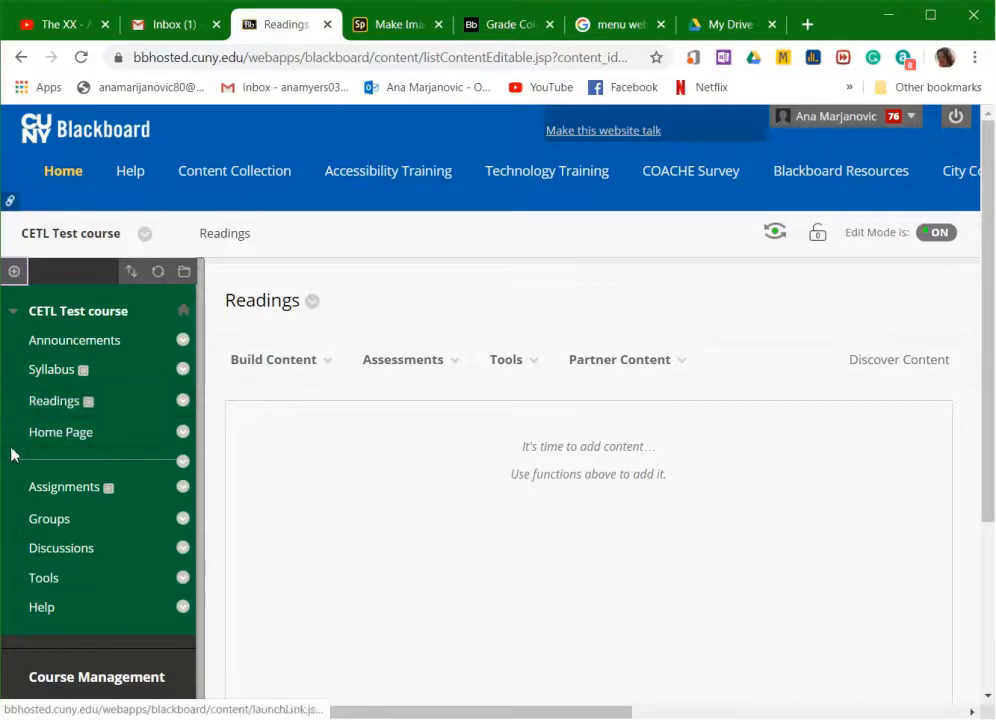
pyautogui.moveTo(12, 459); pyautogui.dragTo(12, 424)
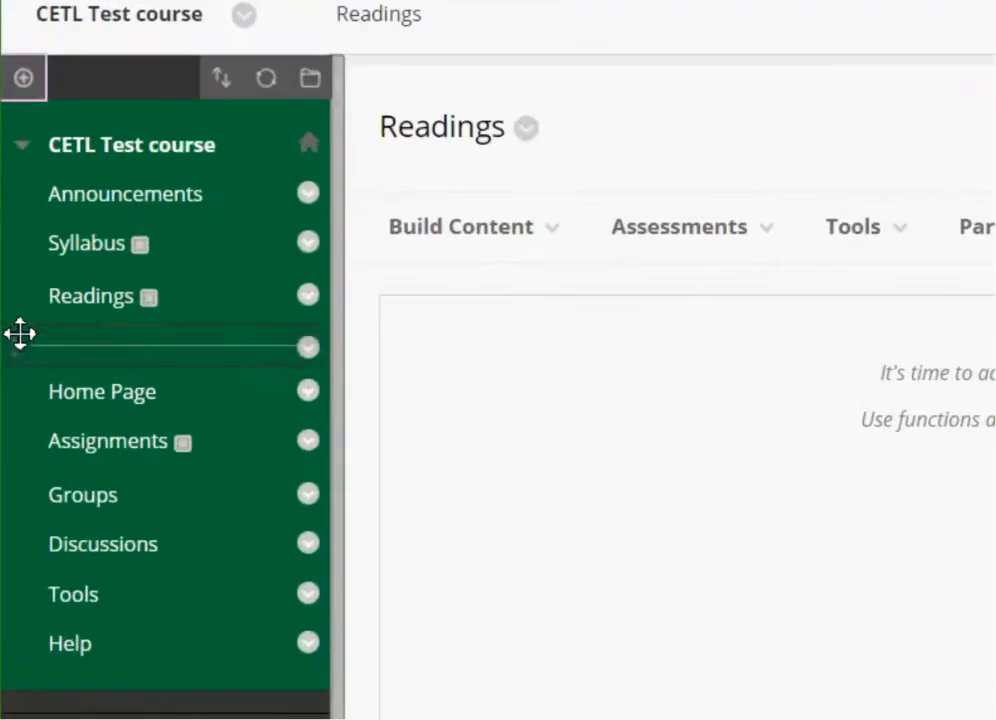
# Add another divider between Announcements and Syllabus, and move Home Page to between Announcements and that divider
pyautogui.click(25, 82)
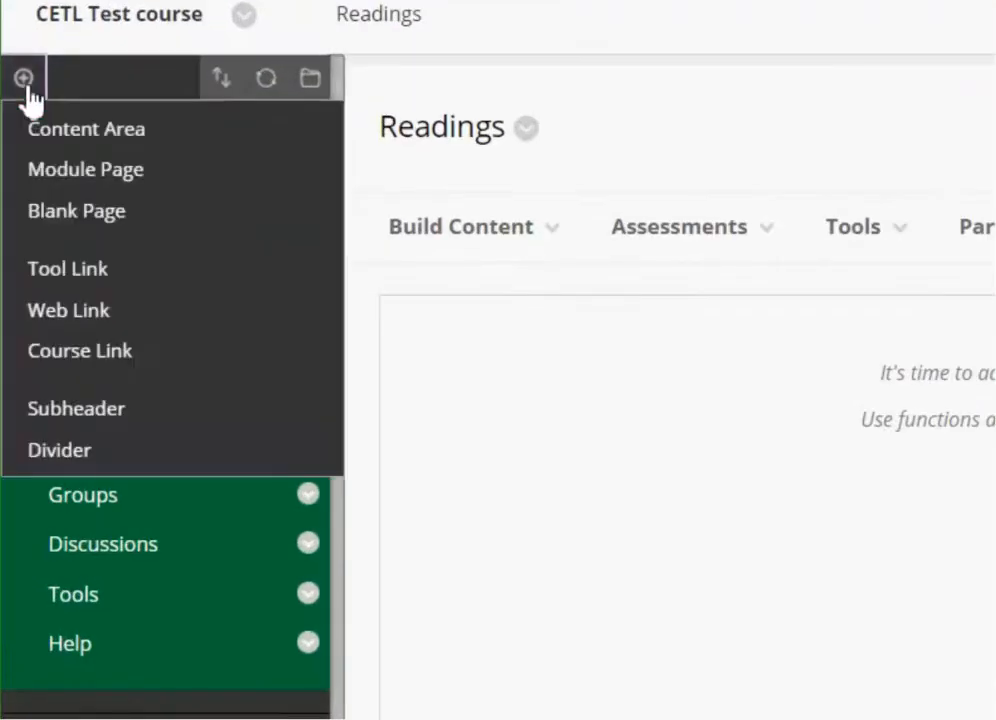
pyautogui.click(64, 455)
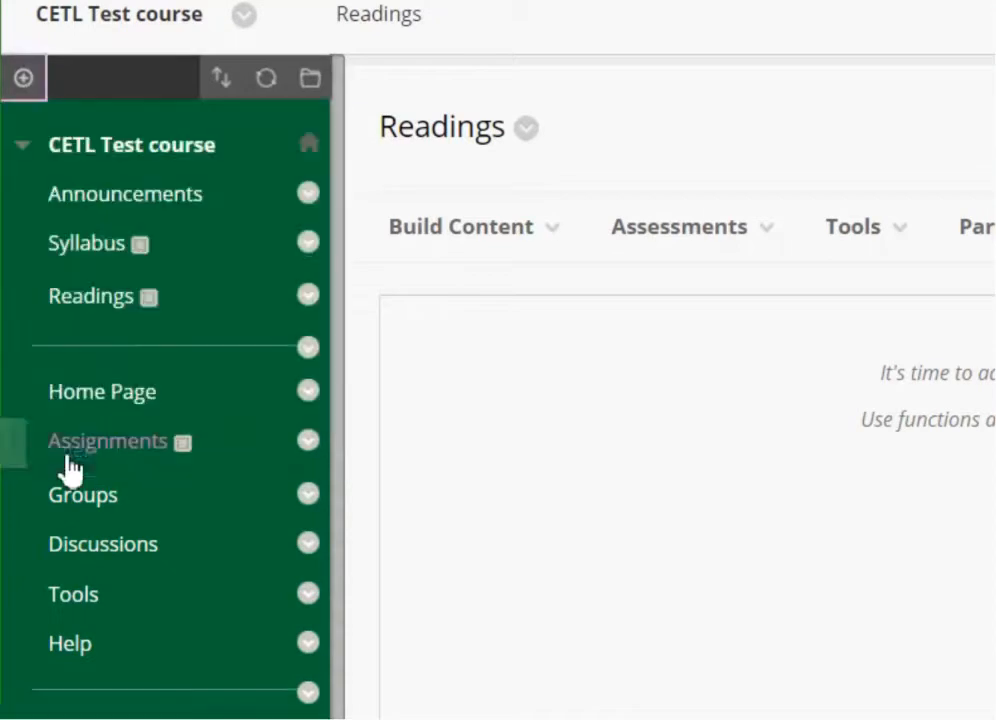
pyautogui.moveTo(17, 705); pyautogui.dragTo(60, 240)
pyautogui.moveTo(64, 253); pyautogui.dragTo(62, 252)
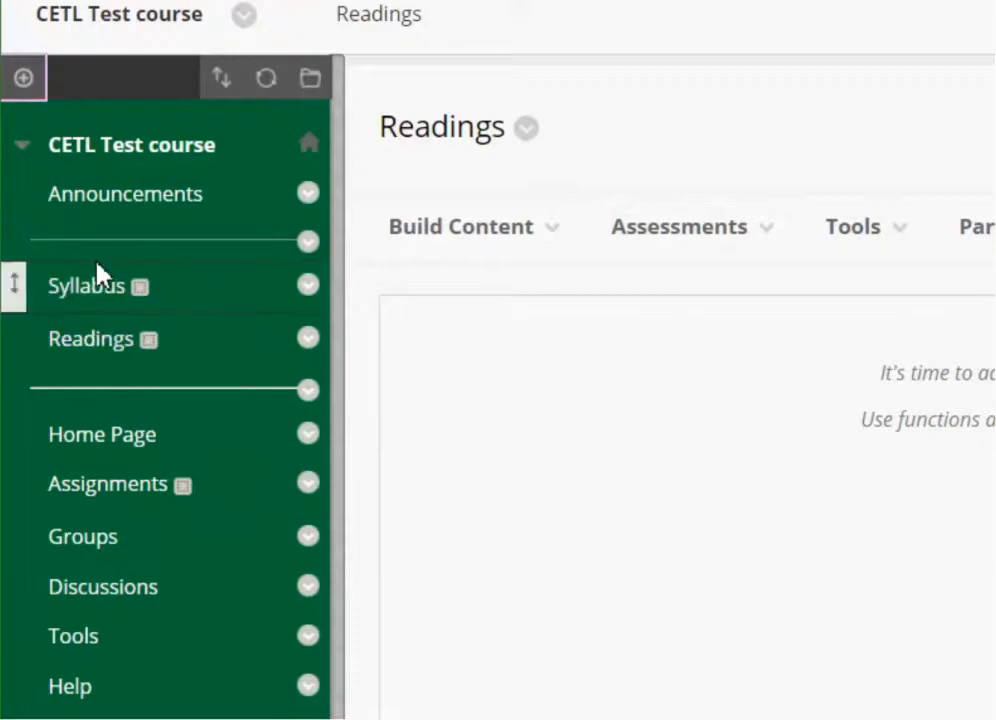
pyautogui.moveTo(18, 444); pyautogui.dragTo(38, 267)
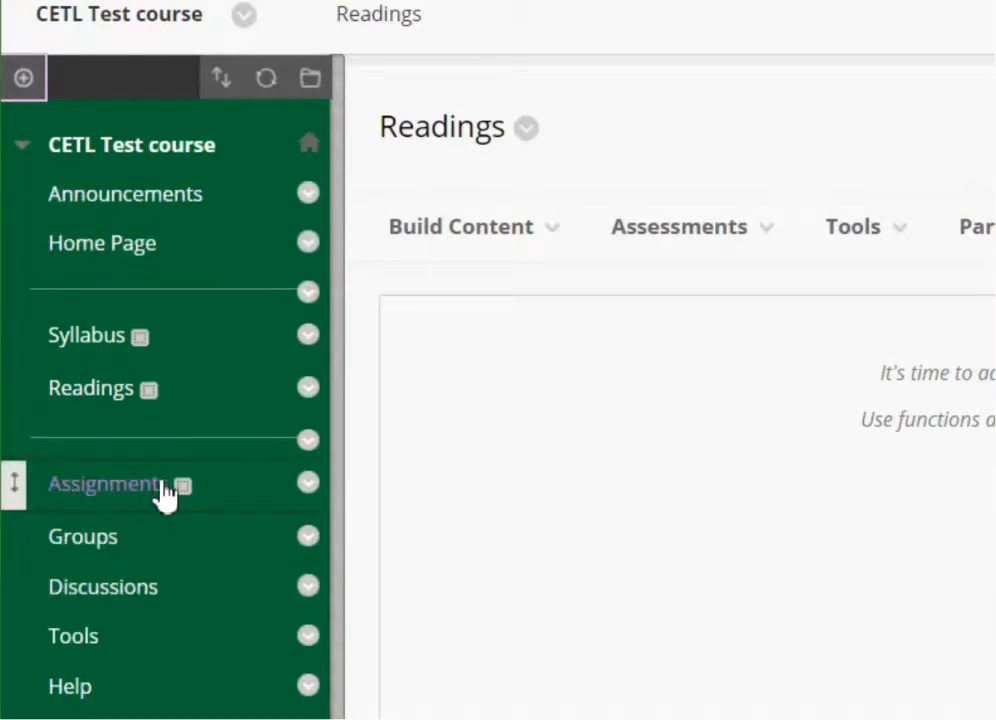
# Add a tool link of type My Grades, named My Grades and available to users, and place it directly below Assignments
pyautogui.click(23, 77)
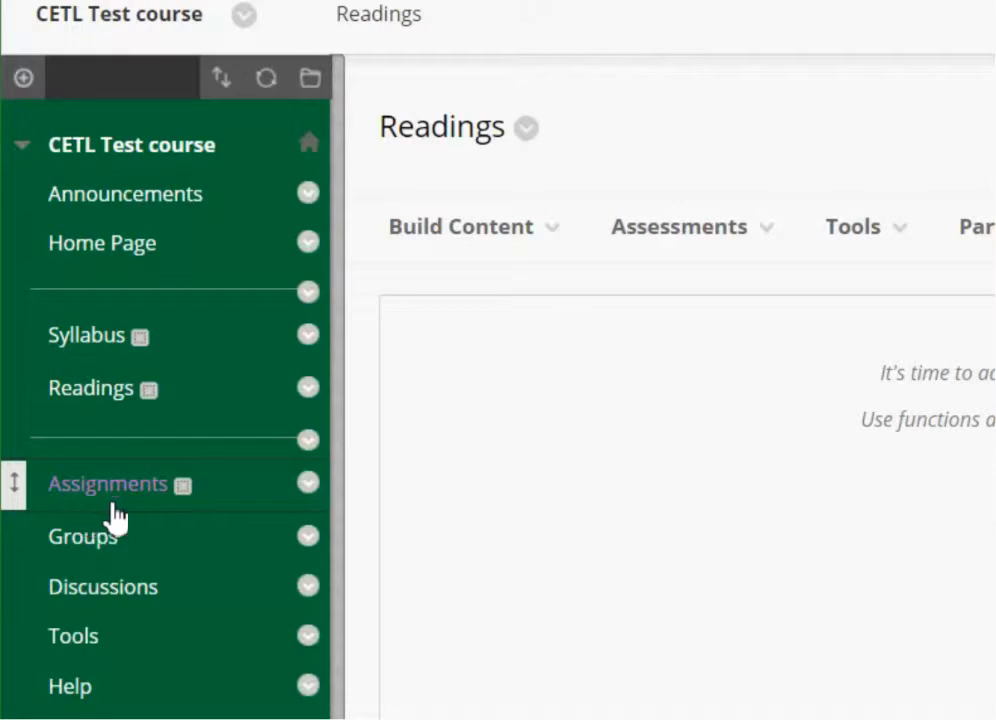
pyautogui.click(23, 77)
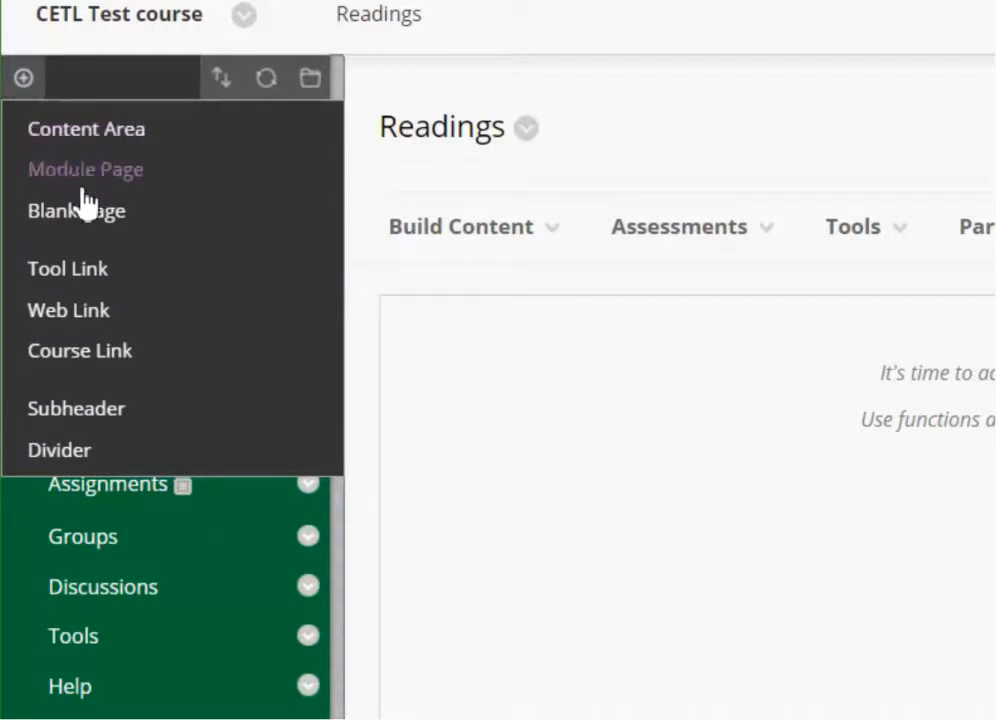
pyautogui.click(63, 275)
pyautogui.click(435, 260)
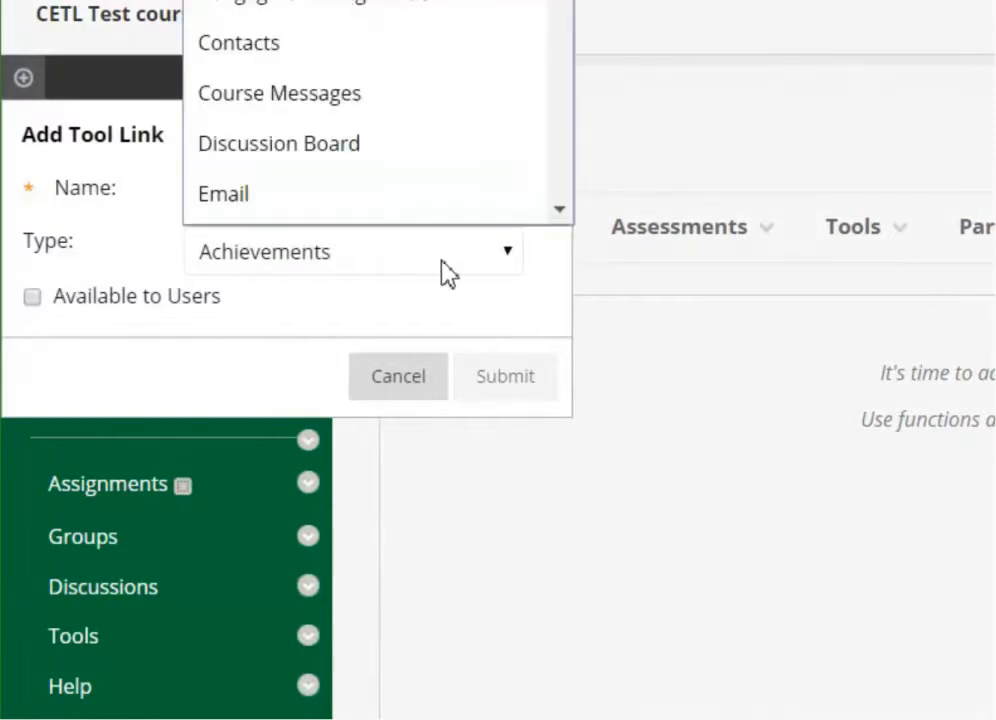
pyautogui.scroll(-1, 440, 150)
pyautogui.scroll(1, 375, 110)
pyautogui.scroll(-10, 375, 110)
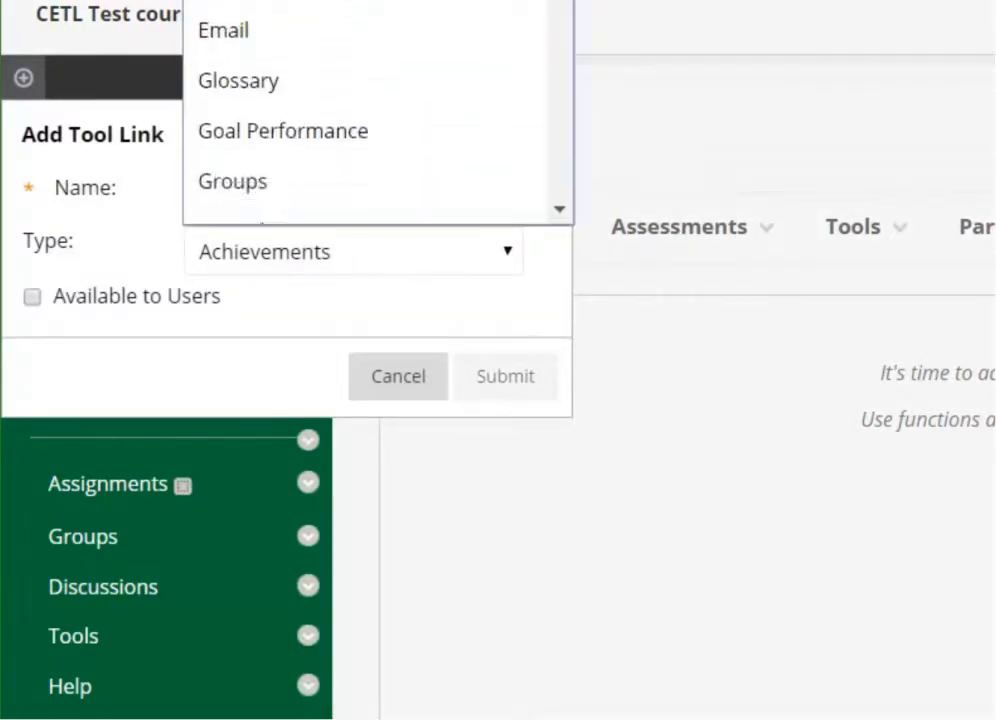
pyautogui.scroll(-3, 375, 110)
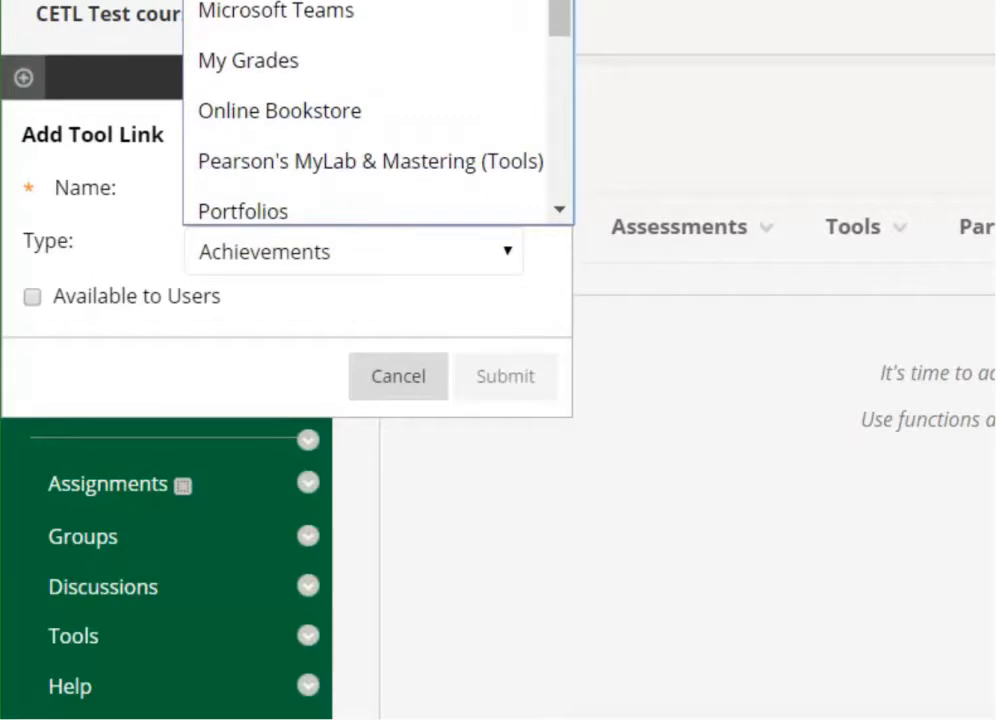
pyautogui.click(258, 50)
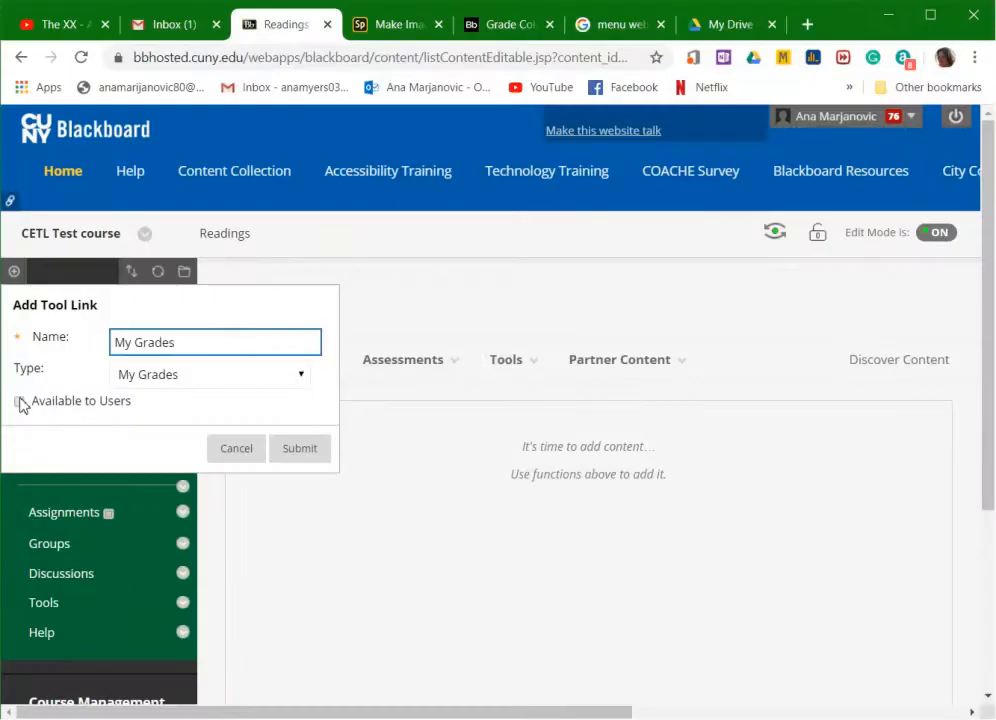
pyautogui.click(20, 403)
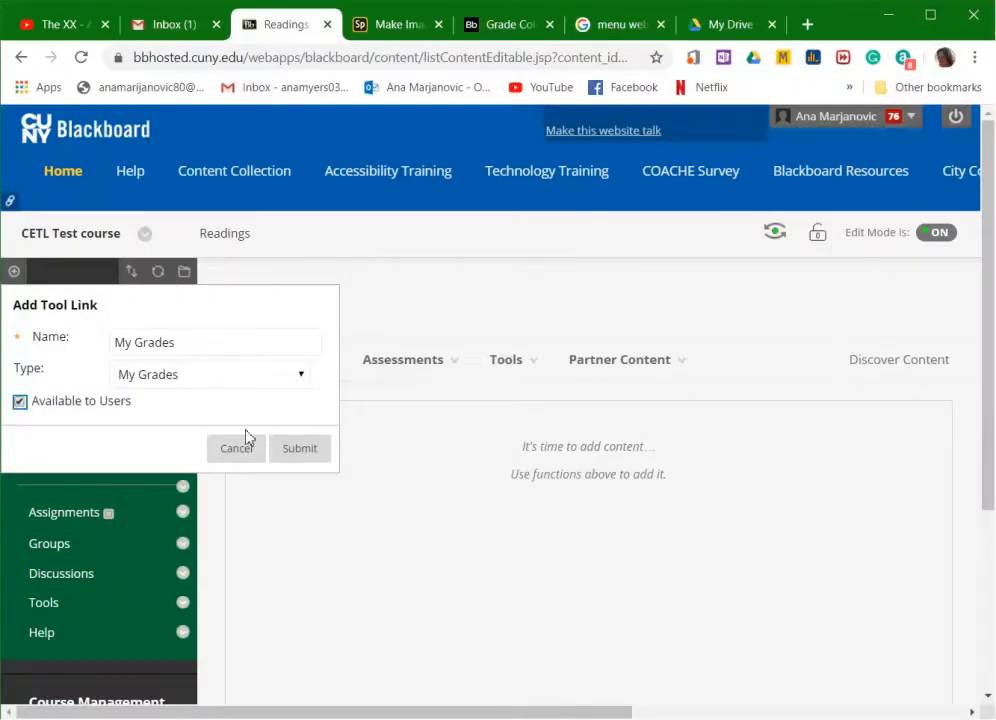
pyautogui.click(297, 451)
pyautogui.moveTo(13, 662); pyautogui.dragTo(18, 549)
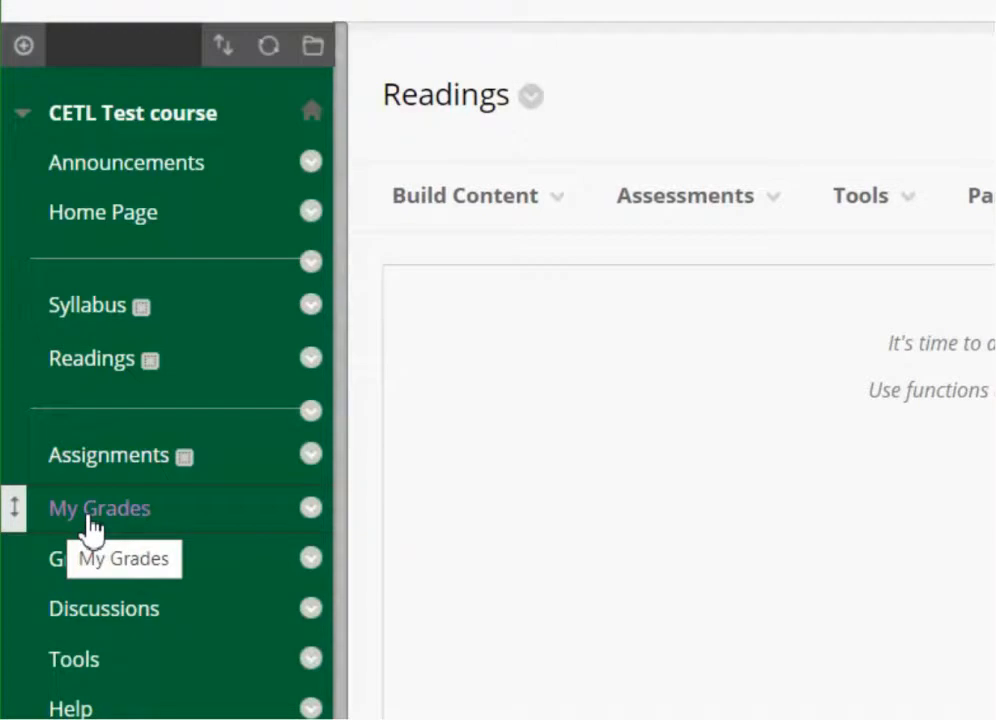
# Add a divider to the course menu between My Grades and Groups
pyautogui.click(23, 45)
pyautogui.click(81, 424)
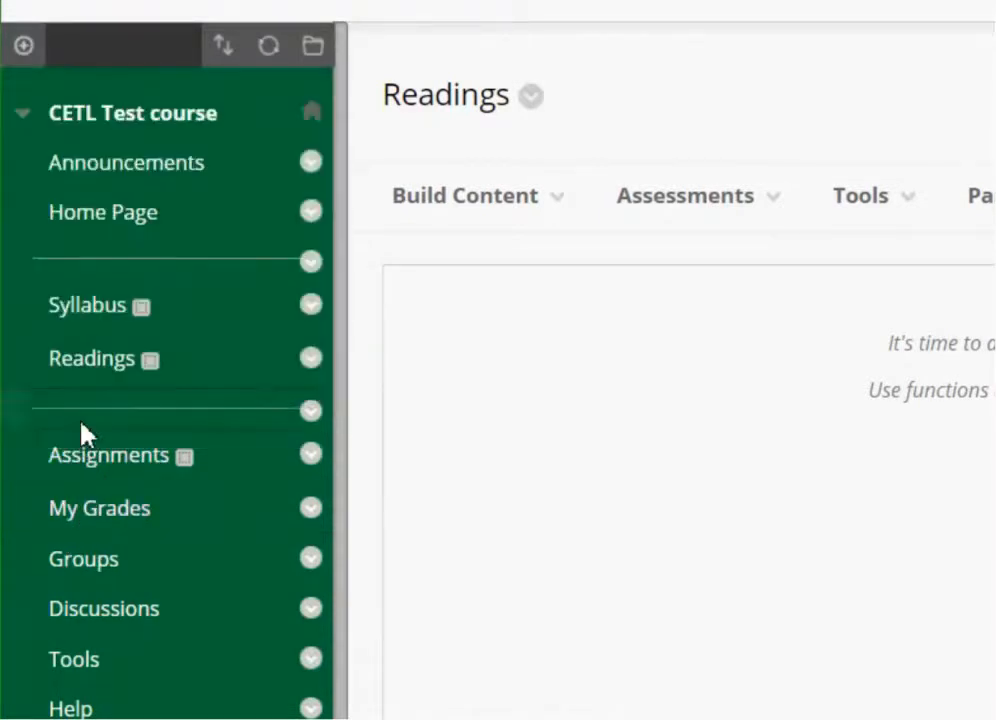
pyautogui.moveTo(20, 715); pyautogui.dragTo(31, 570)
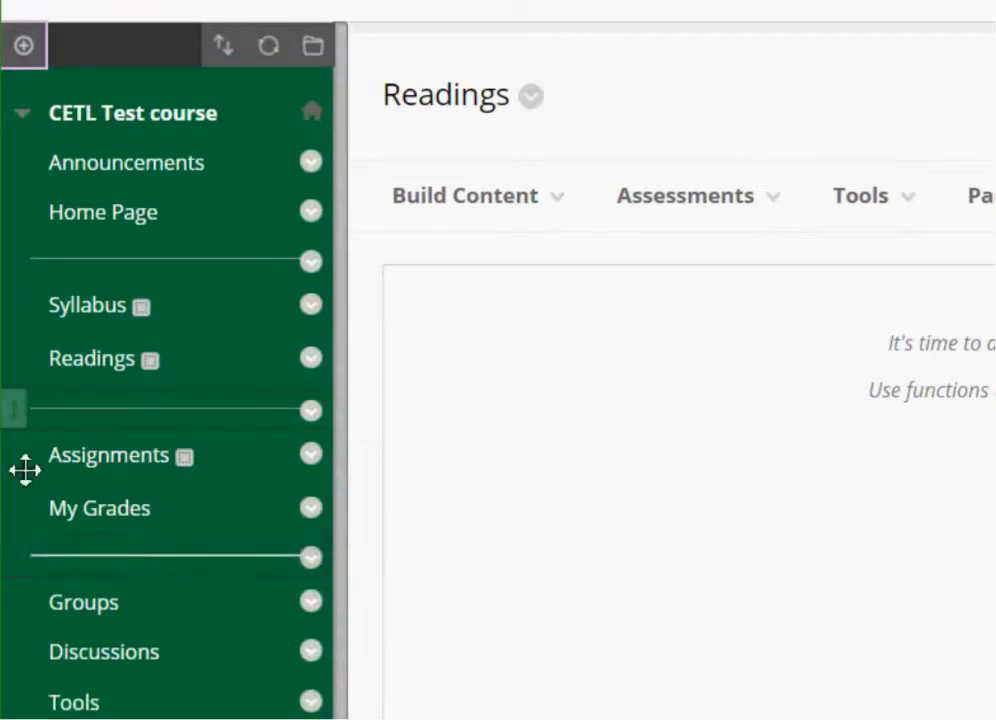
# Review the Home Page modules, the arrangement of the course menu and the Course Management section beneath it
pyautogui.scroll(-1, 502, 525)
pyautogui.scroll(-1, 499, 512)
pyautogui.scroll(1, 501, 512)
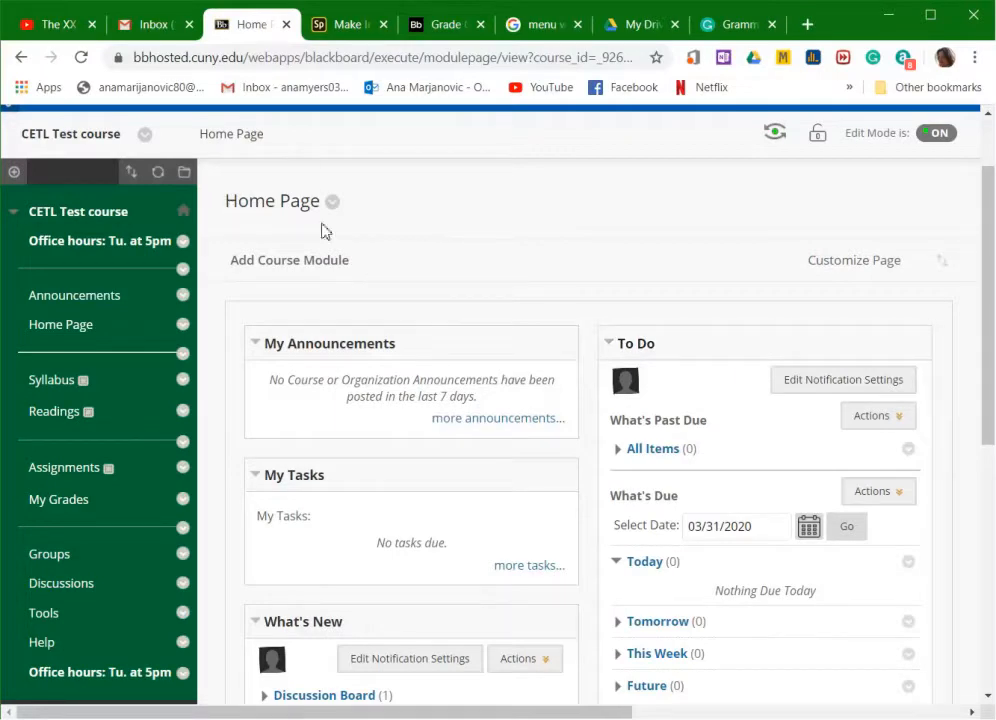
pyautogui.scroll(-1, 376, 383)
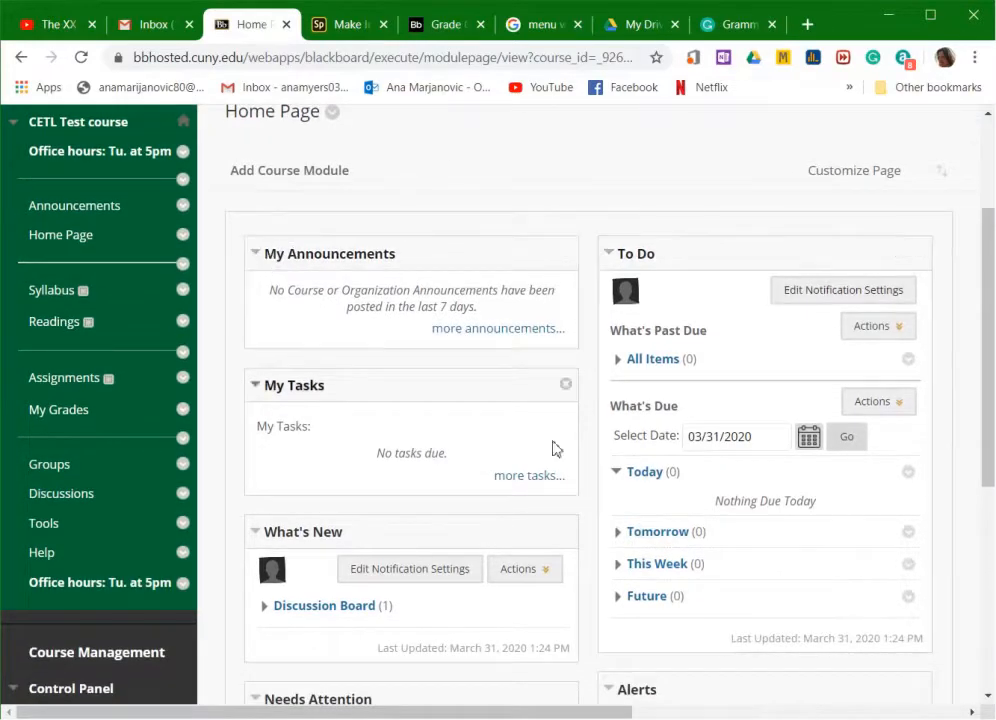
pyautogui.scroll(1, 768, 545)
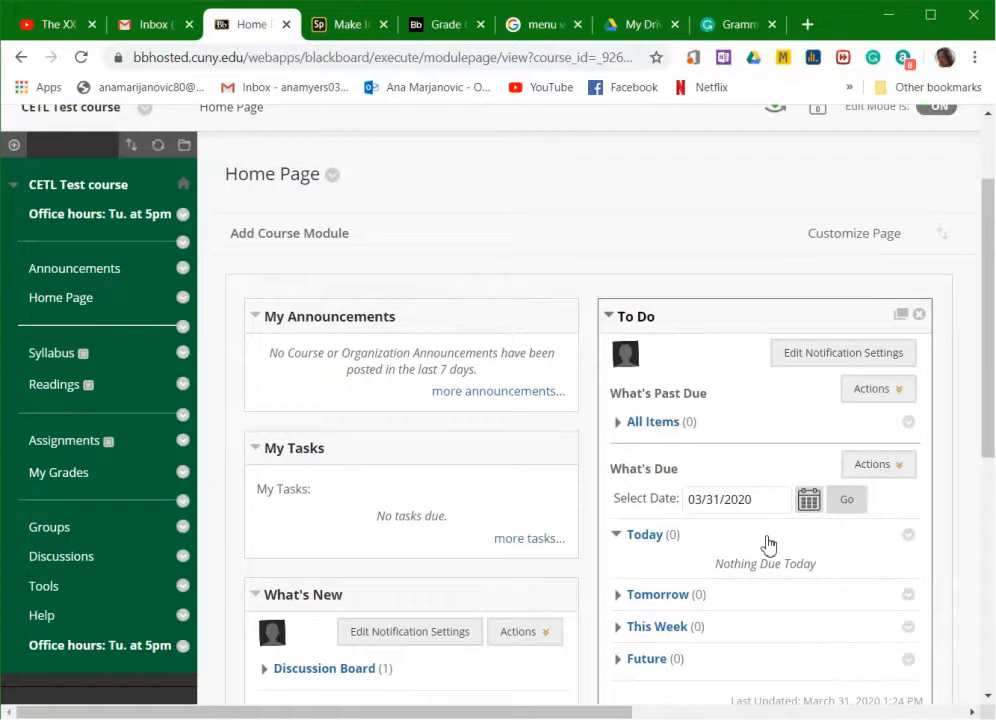
pyautogui.scroll(1, 527, 371)
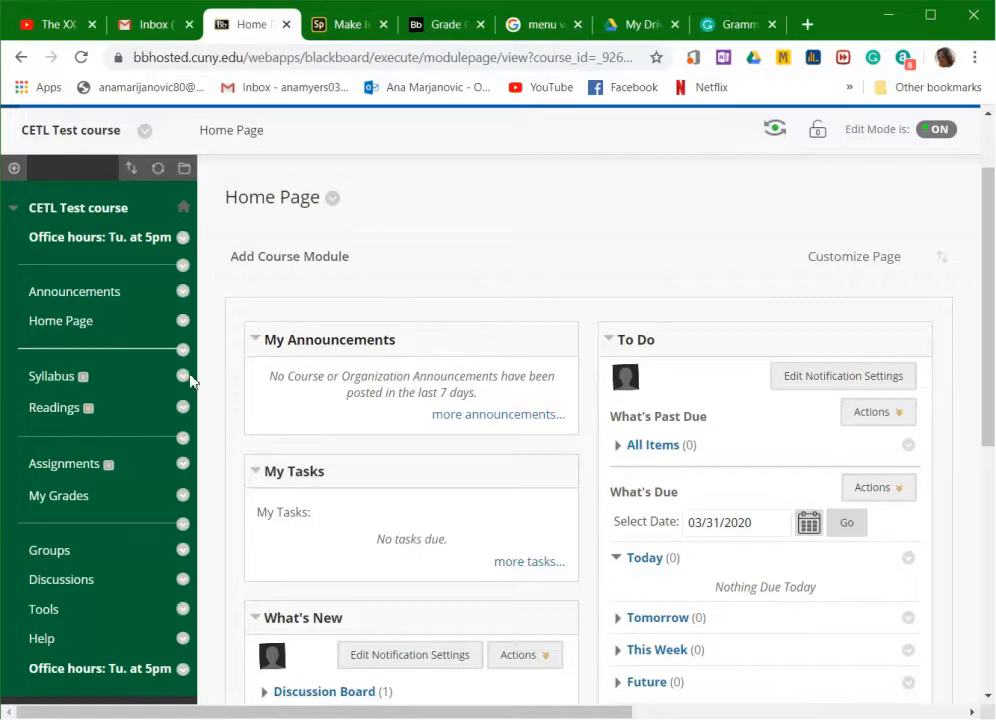
pyautogui.scroll(-3, 182, 389)
pyautogui.scroll(-3, 180, 389)
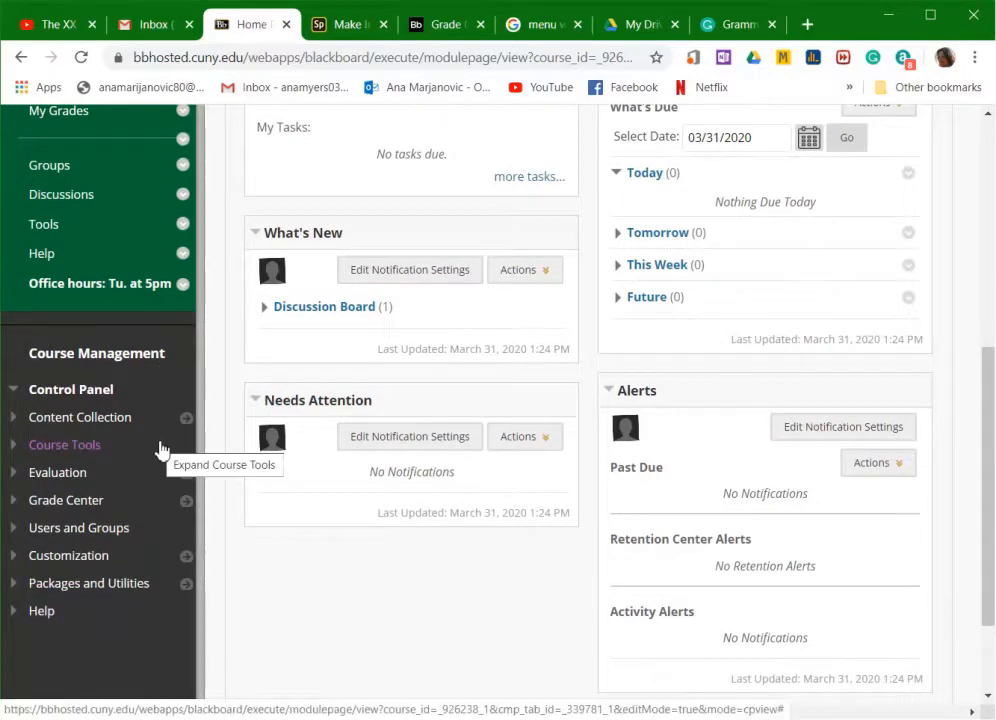
pyautogui.scroll(3, 160, 450)
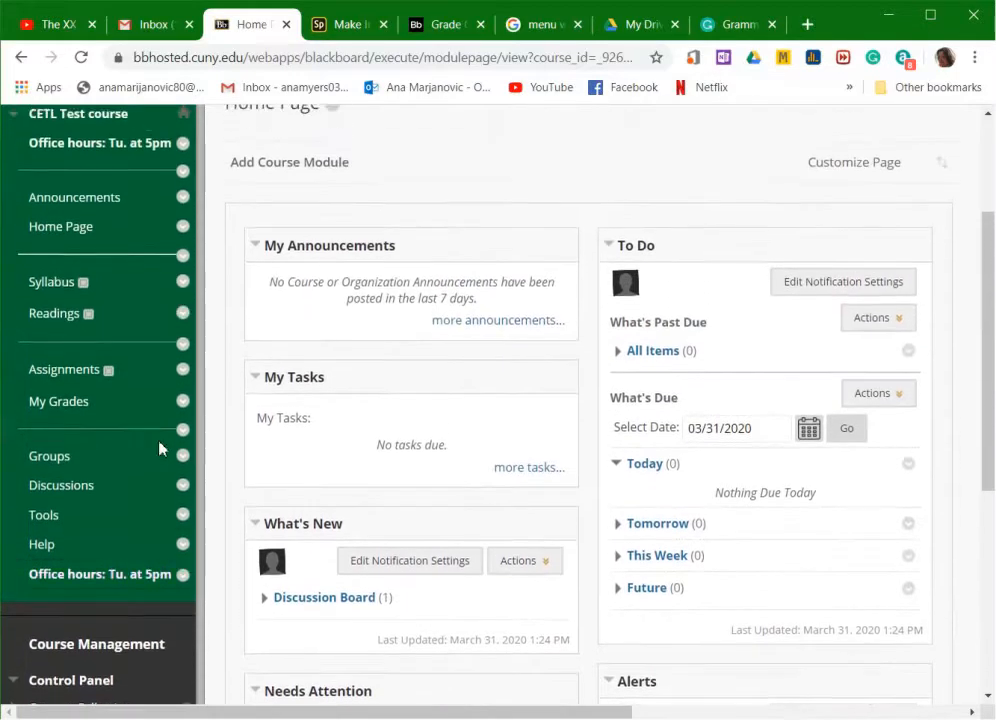
pyautogui.scroll(1, 160, 450)
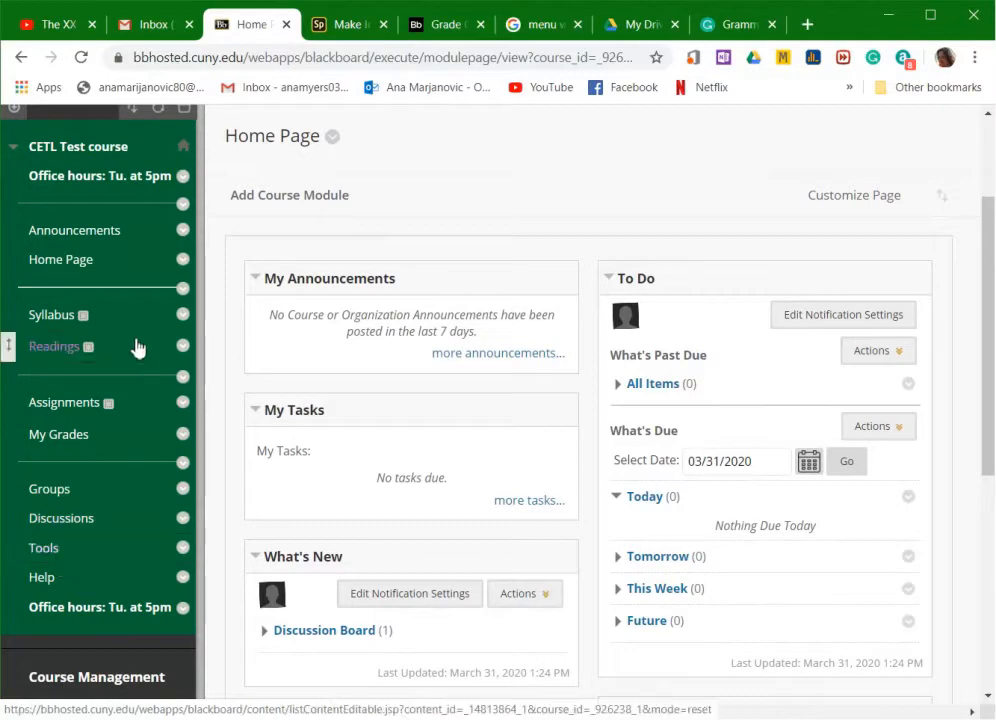
pyautogui.scroll(1, 138, 347)
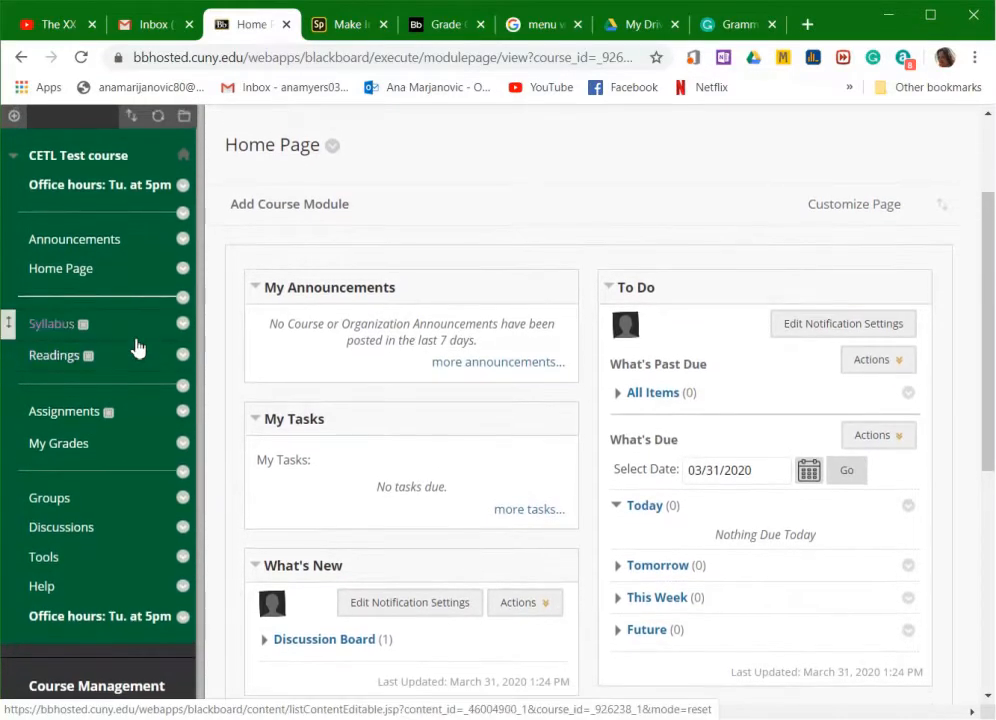
# Set the course entry point to Announcements in the Teaching Style customization settings
pyautogui.scroll(-4, 138, 347)
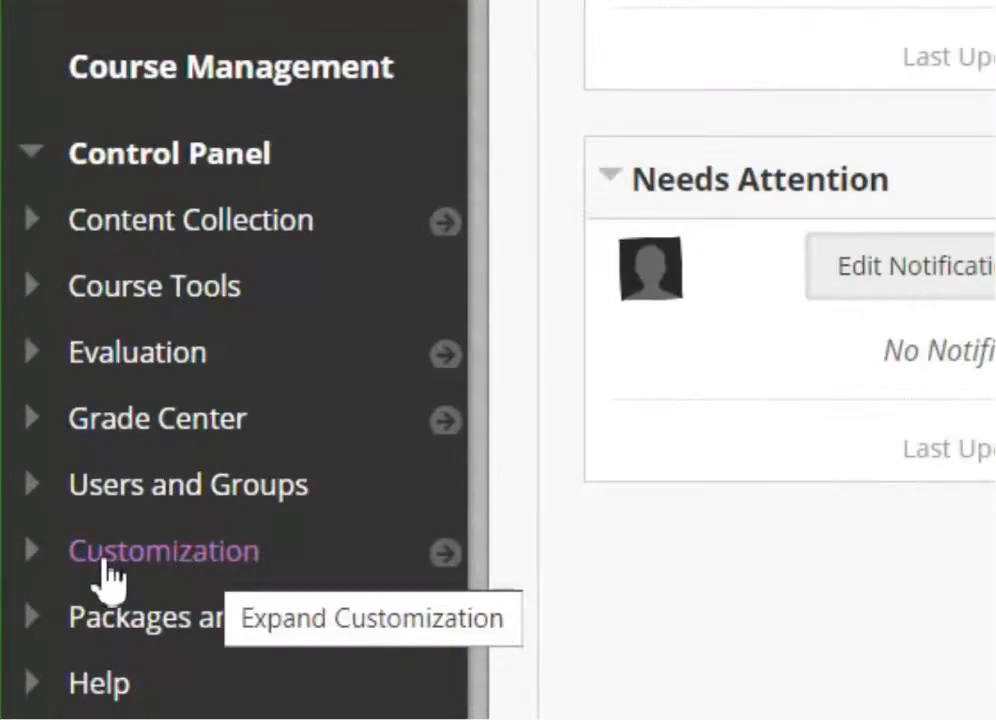
pyautogui.click(146, 557)
pyautogui.scroll(-2, 186, 560)
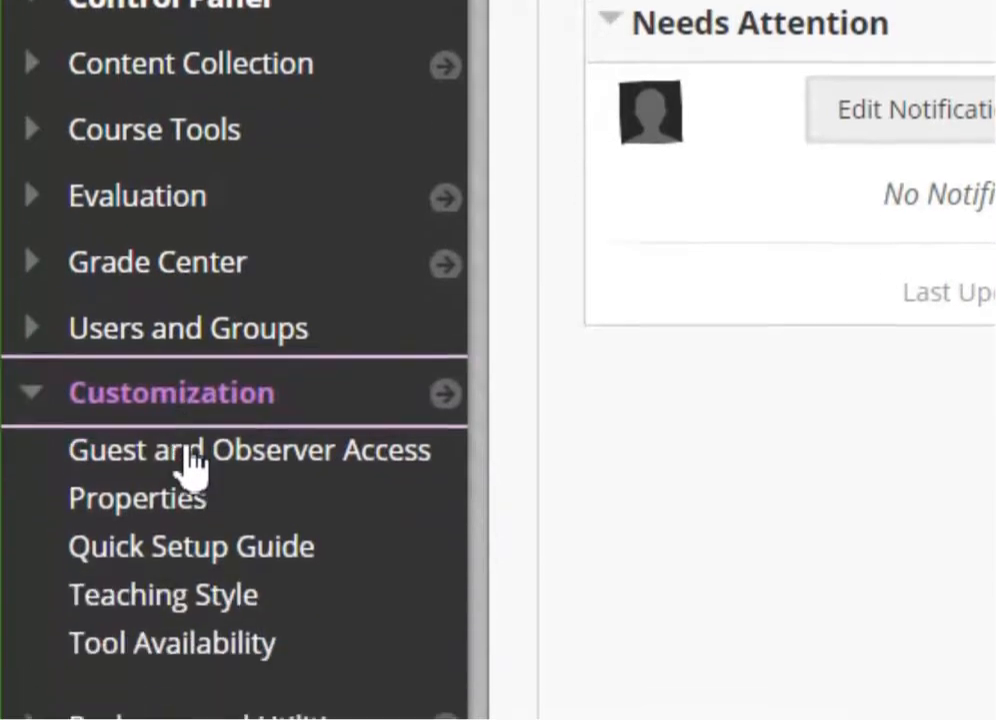
pyautogui.click(118, 381)
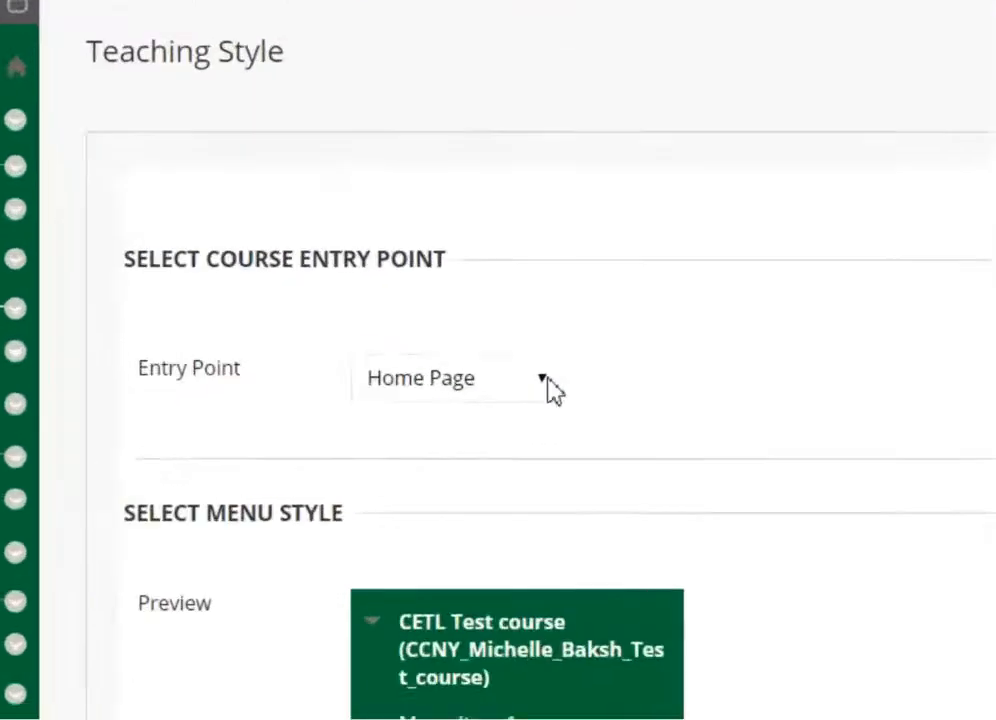
pyautogui.click(495, 403)
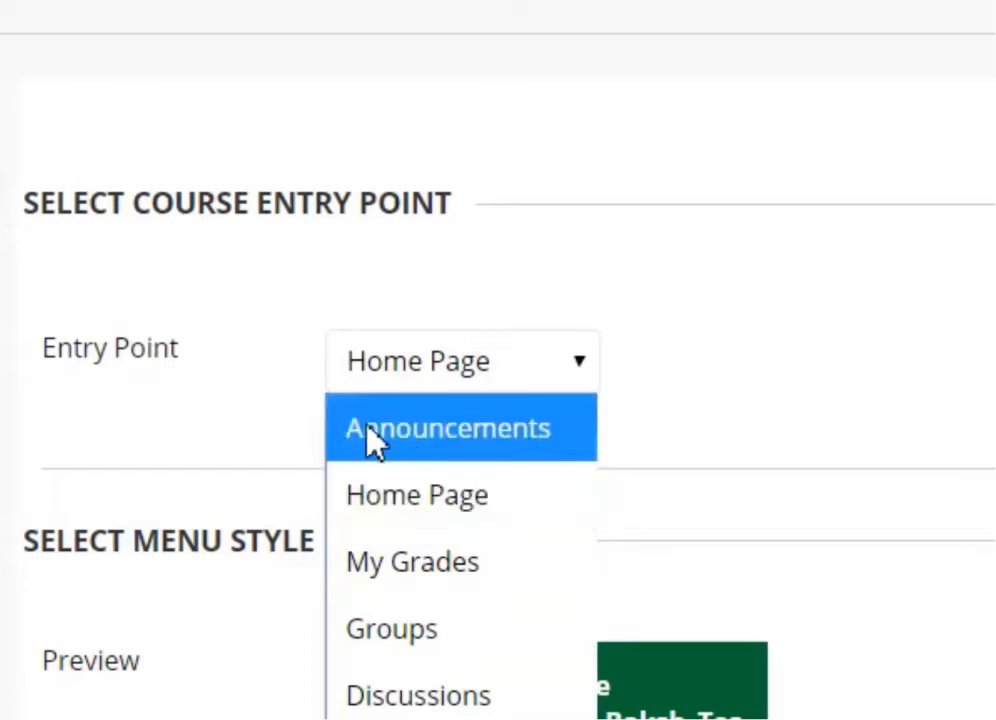
pyautogui.click(482, 440)
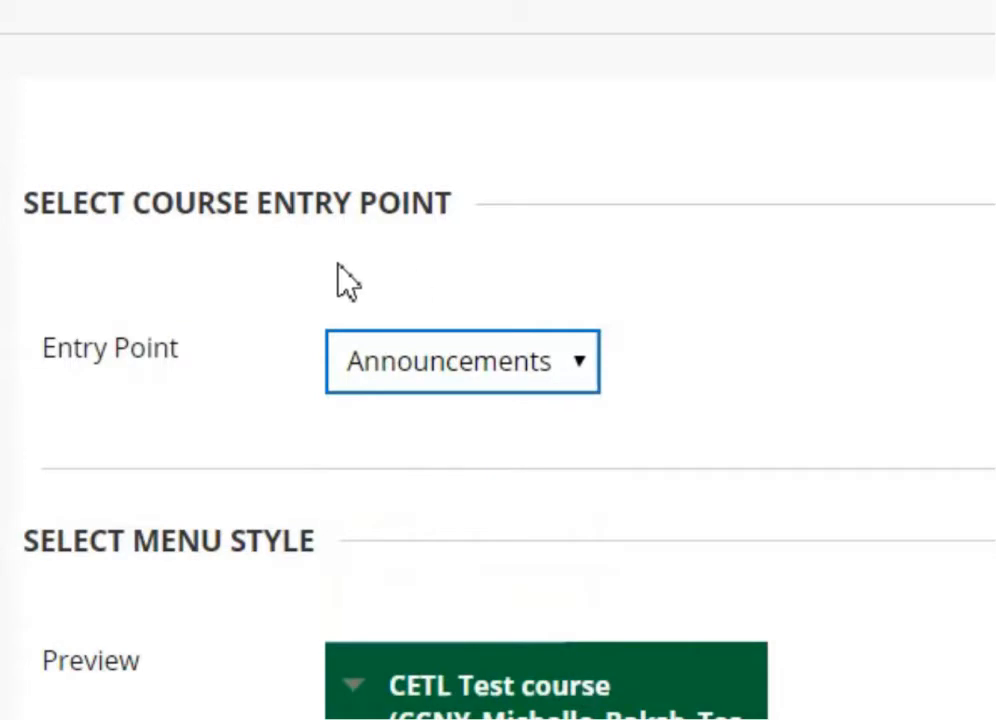
pyautogui.click(388, 462)
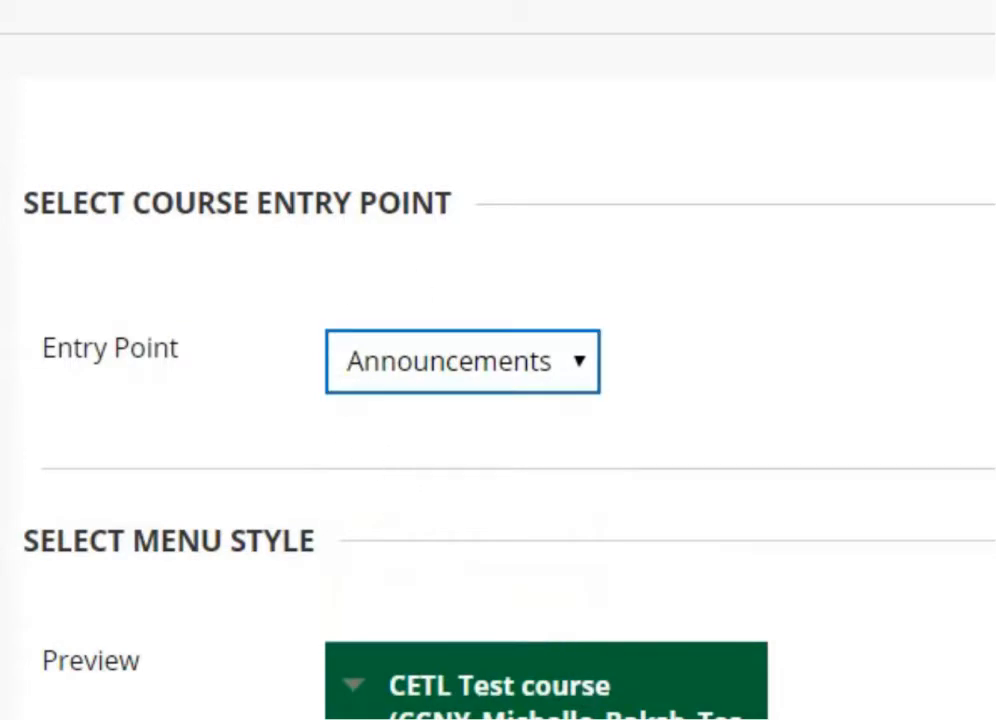
# Examine the menu style preview and the swatch colors available for the course menu's background
pyautogui.scroll(-5, 797, 495)
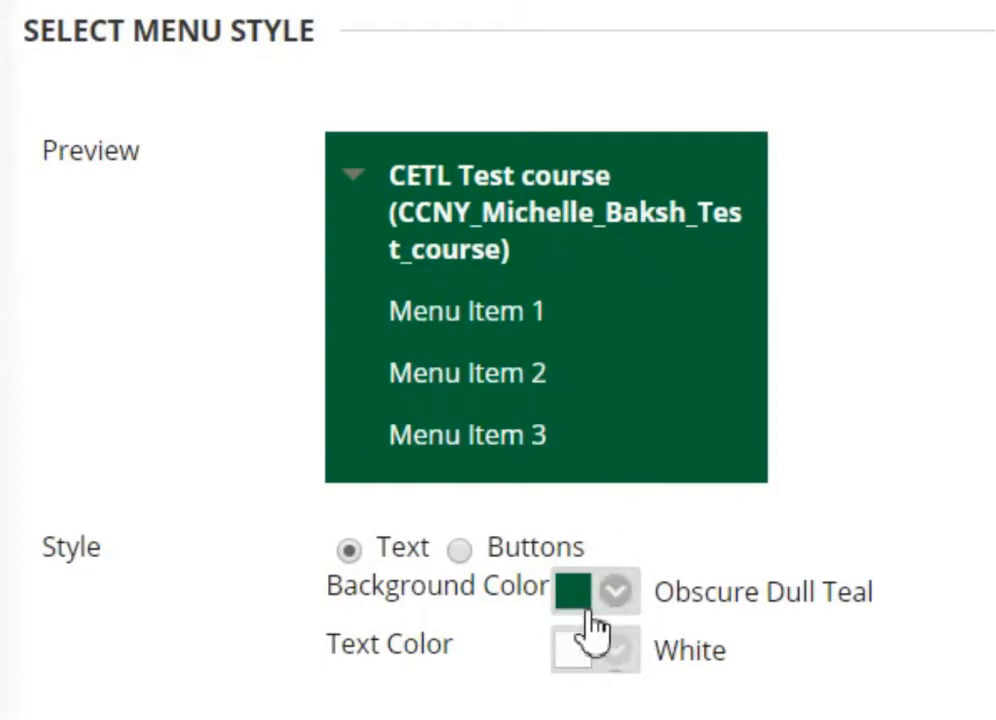
pyautogui.click(626, 594)
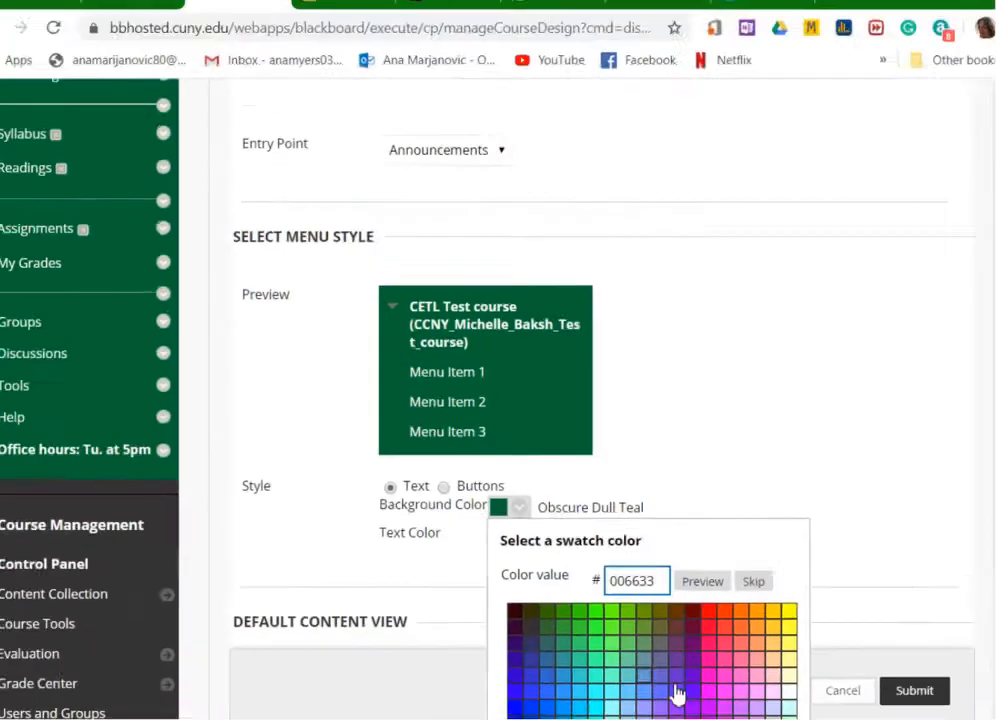
pyautogui.scroll(-3, 637, 644)
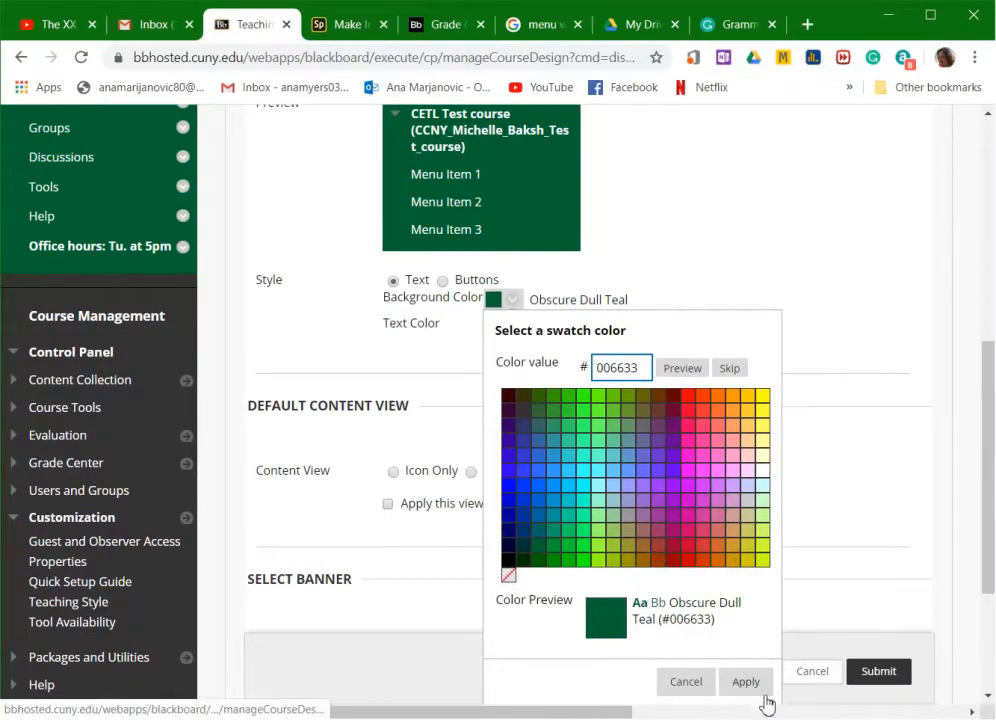
pyautogui.click(826, 263)
pyautogui.scroll(1, 737, 277)
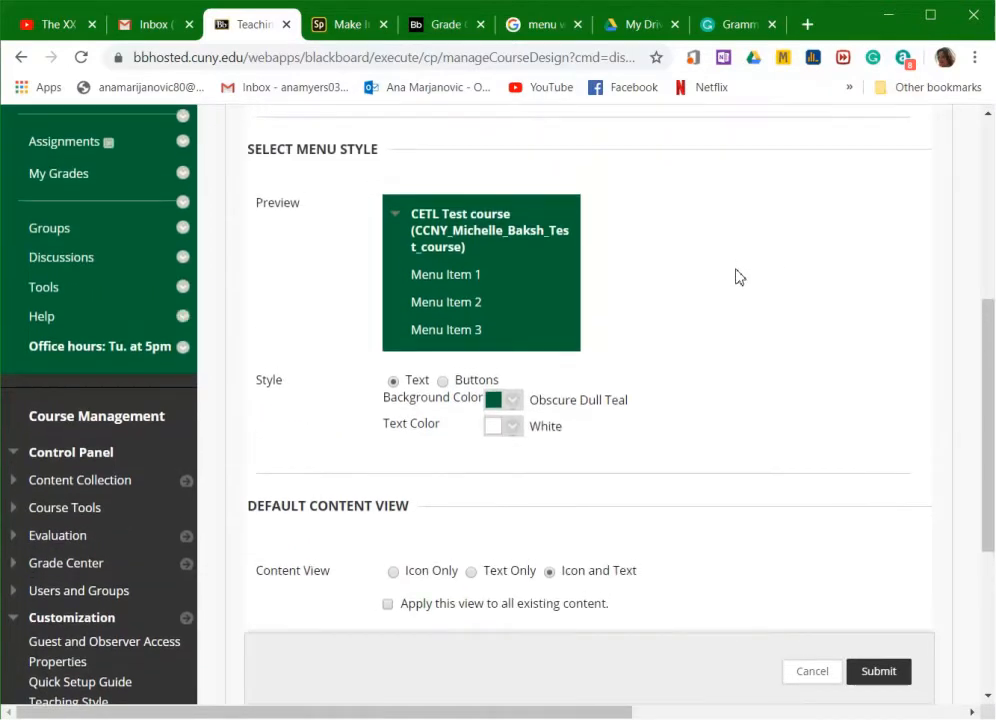
# Submit the Teaching Style settings and open the Announcements page of the refreshed course
pyautogui.scroll(-1, 697, 460)
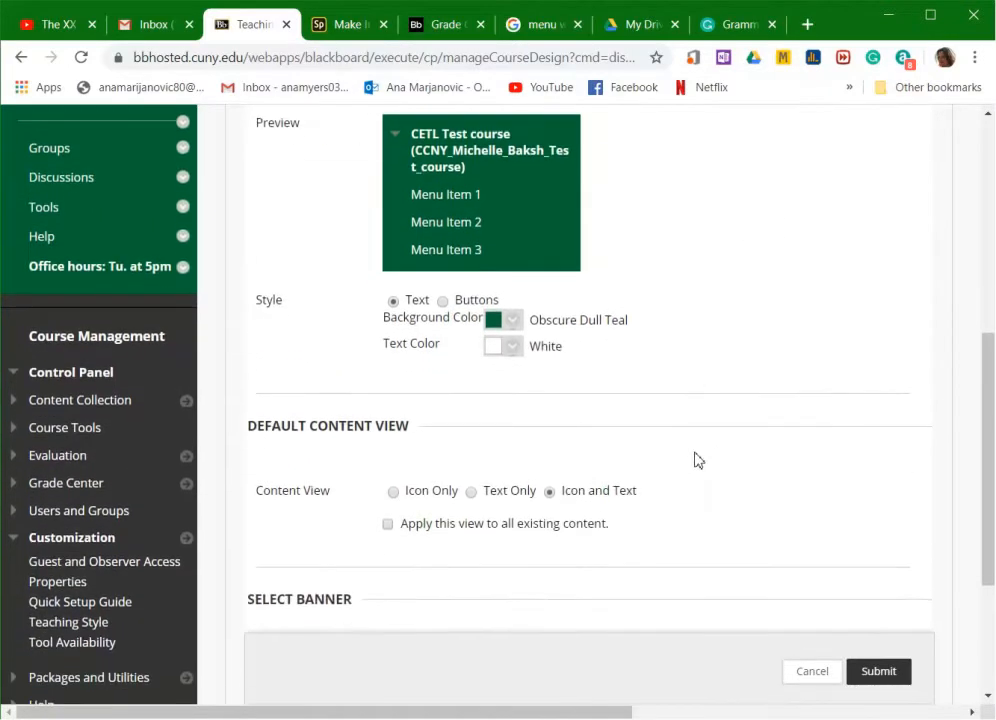
pyautogui.click(878, 673)
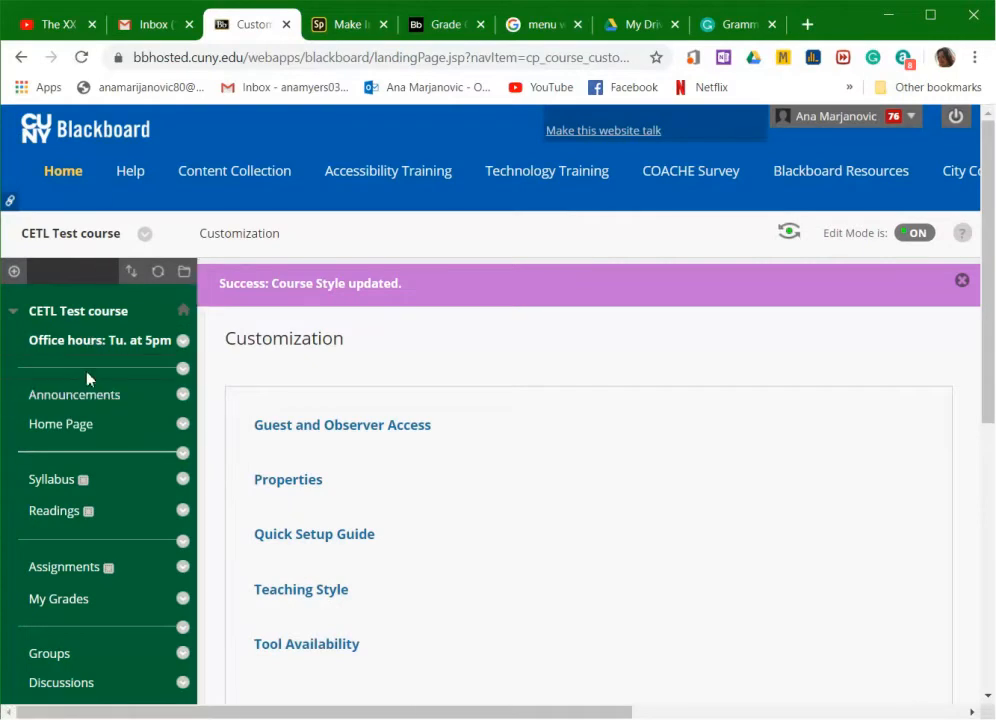
pyautogui.click(82, 60)
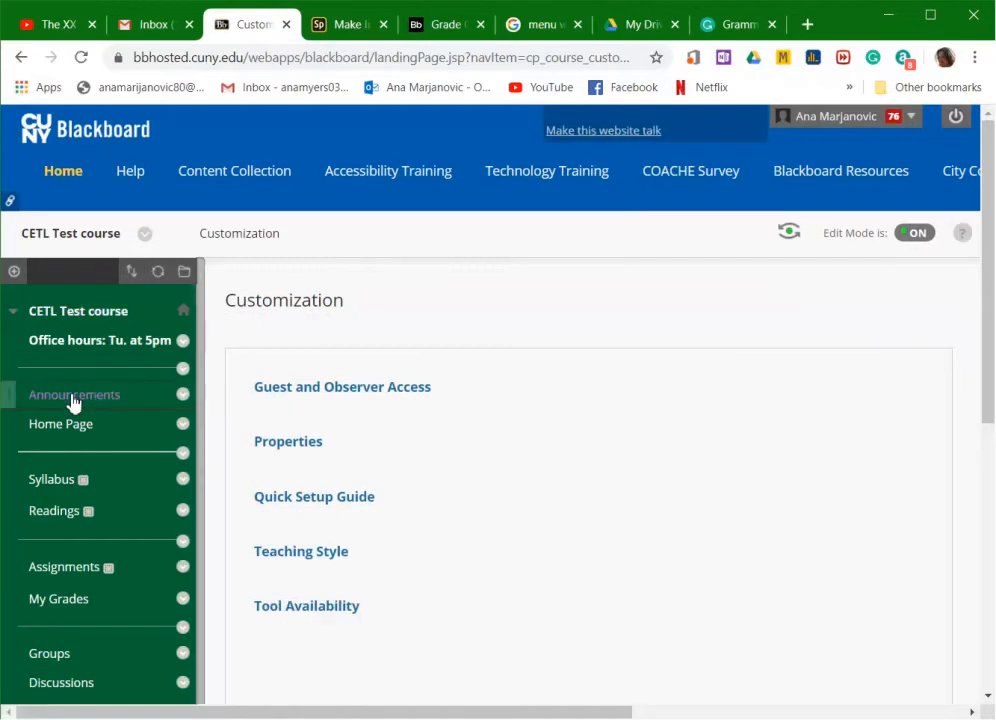
pyautogui.click(74, 396)
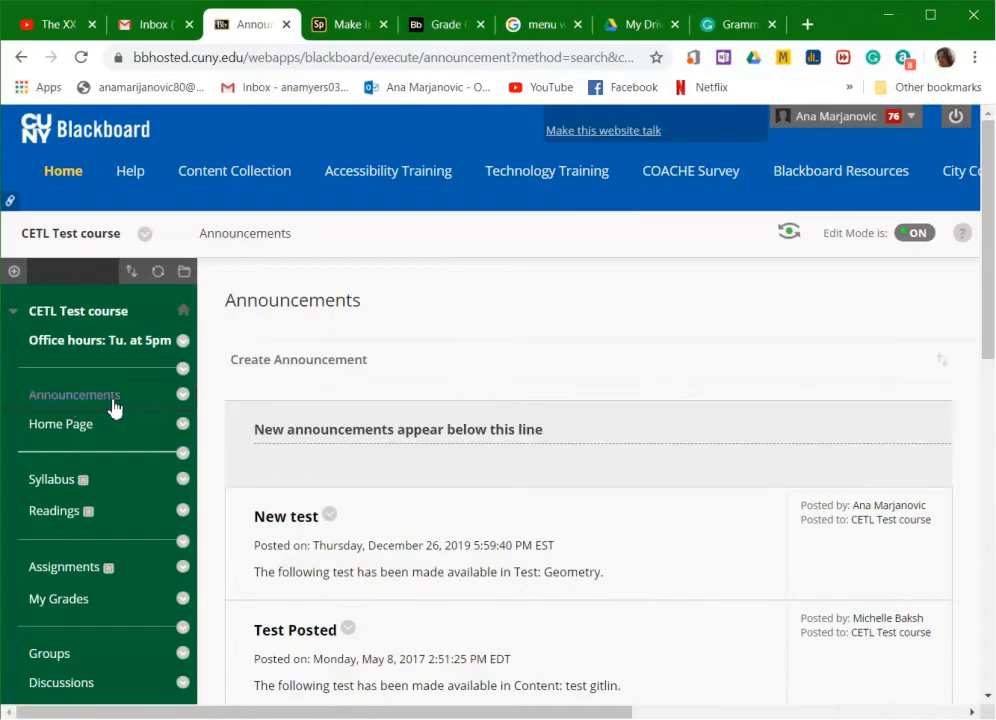